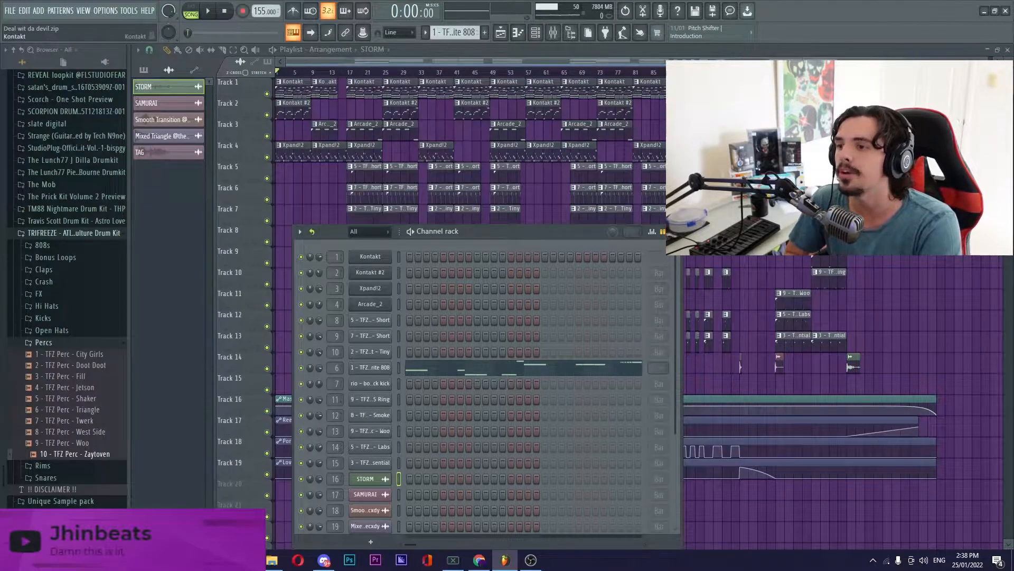
Step: Check the first Kontakt channel's NOIRE Pure piano, and open its Track 1 clip in the piano roll with all eight bars in view
left_click(371, 256)
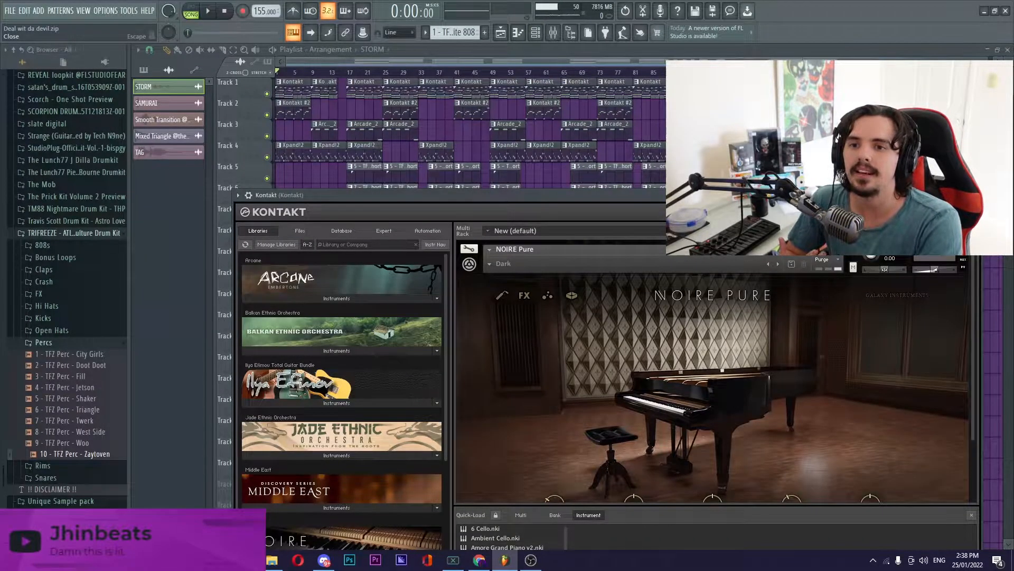
left_click(973, 195)
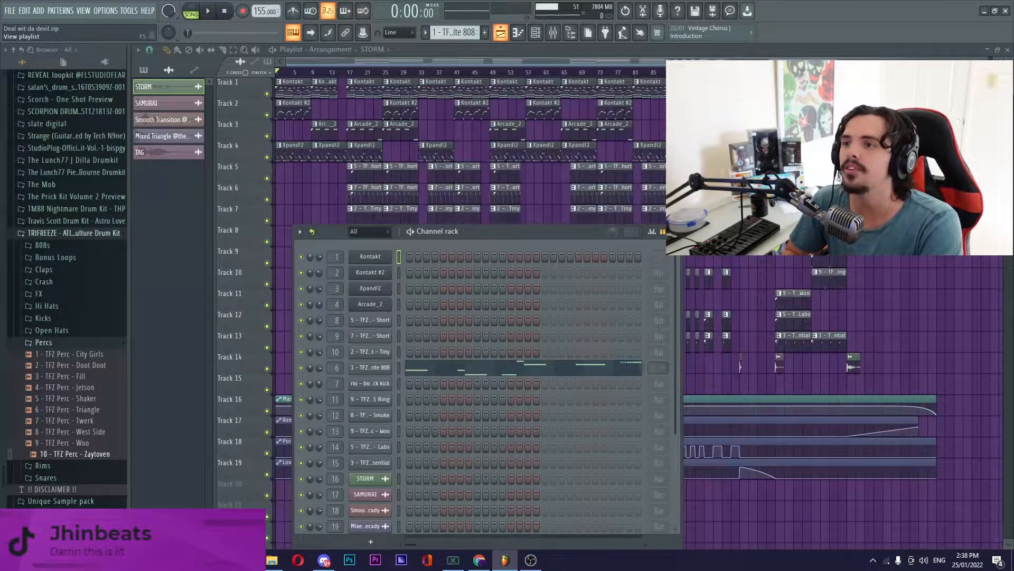
left_click(500, 32)
double_click(457, 92)
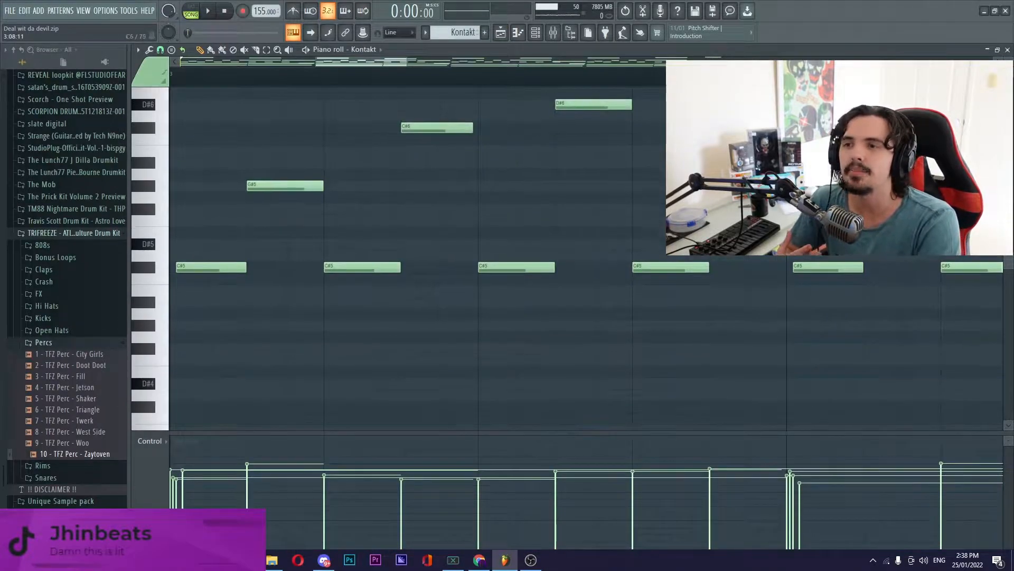
left_click_drag(407, 62, 993, 62)
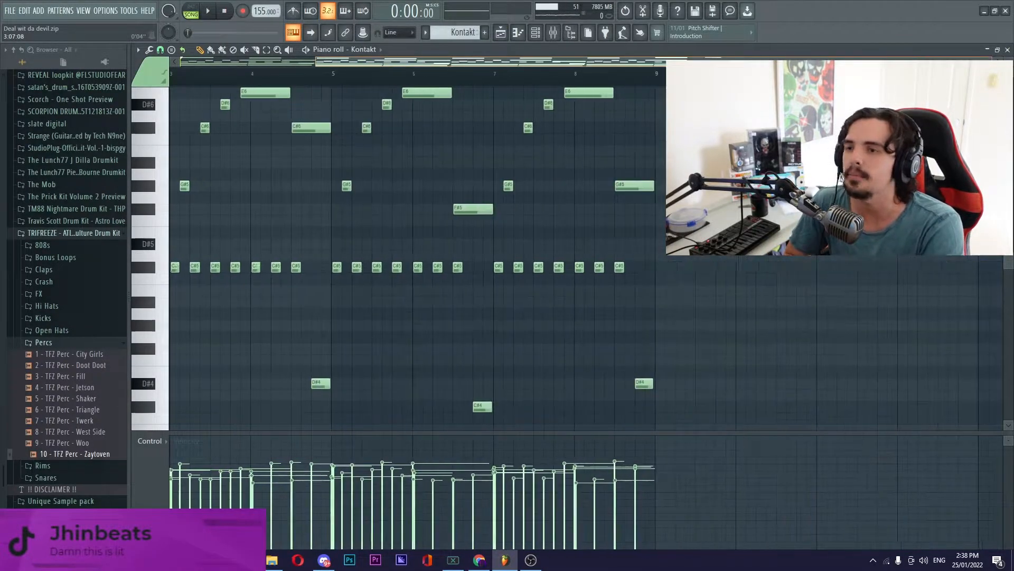
left_click_drag(316, 62, 180, 62)
scroll(544, 313, "down", 5)
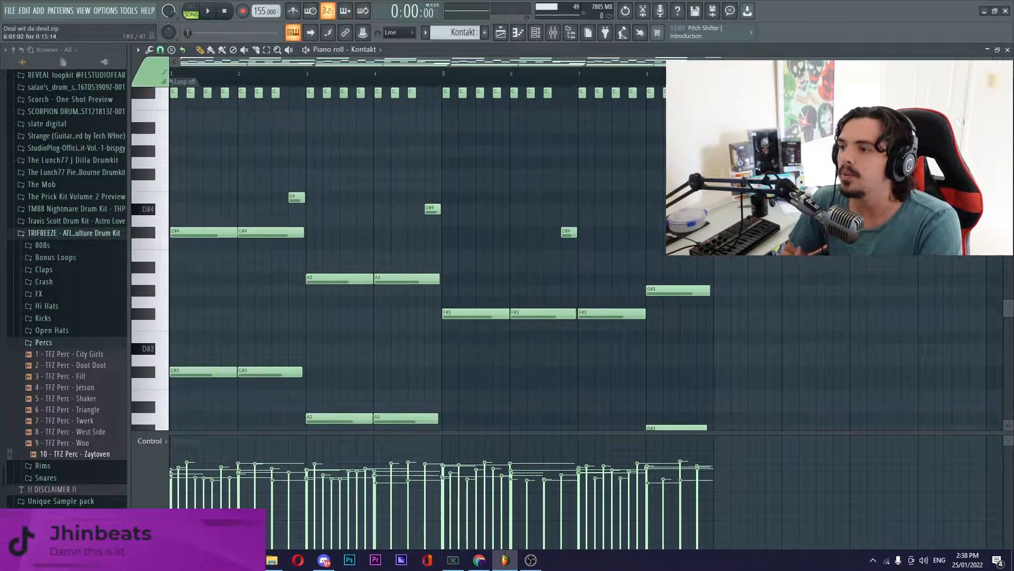
Step: Highlight the long bass notes in both octaves and the lower-octave row on its own, and clear the selection
left_click_drag(196, 231, 683, 362)
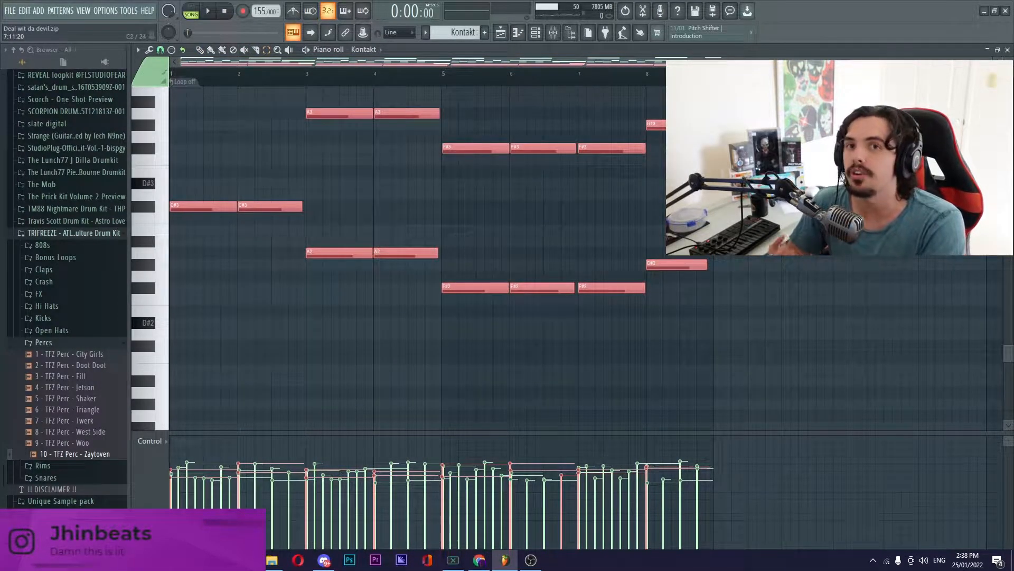
scroll(726, 316, "up", 4)
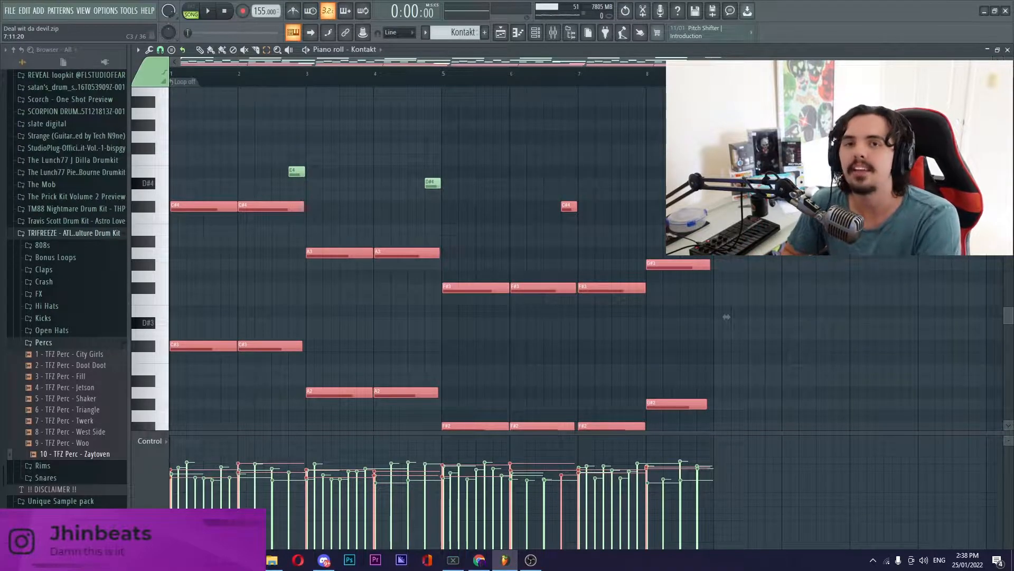
mouse_move(727, 317)
left_mouse_down()
mouse_move(727, 408)
mouse_move(726, 317)
left_mouse_up()
left_click_drag(195, 310, 723, 286)
left_click_drag(779, 464, 753, 353)
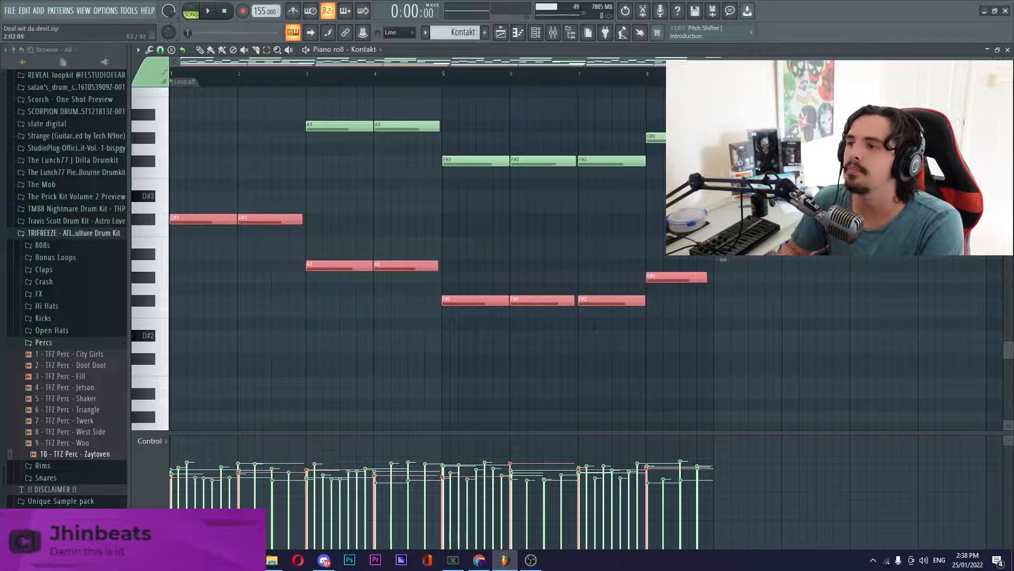
left_click(221, 254, "ctrl")
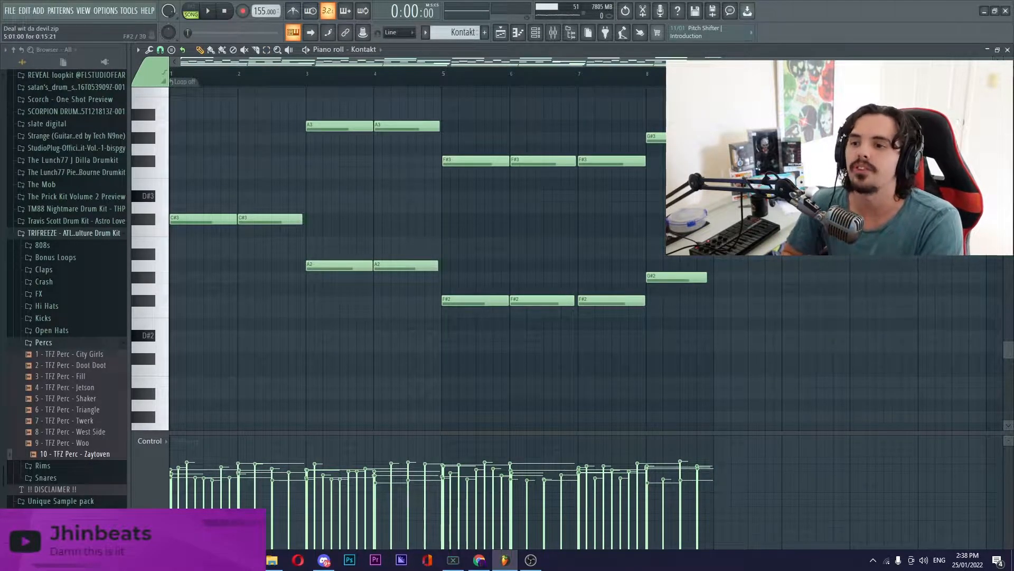
Step: Examine the upper bass notes, the repeating C#5 notes and the melody above them in the Kontakt pattern
scroll(581, 264, "up", 3)
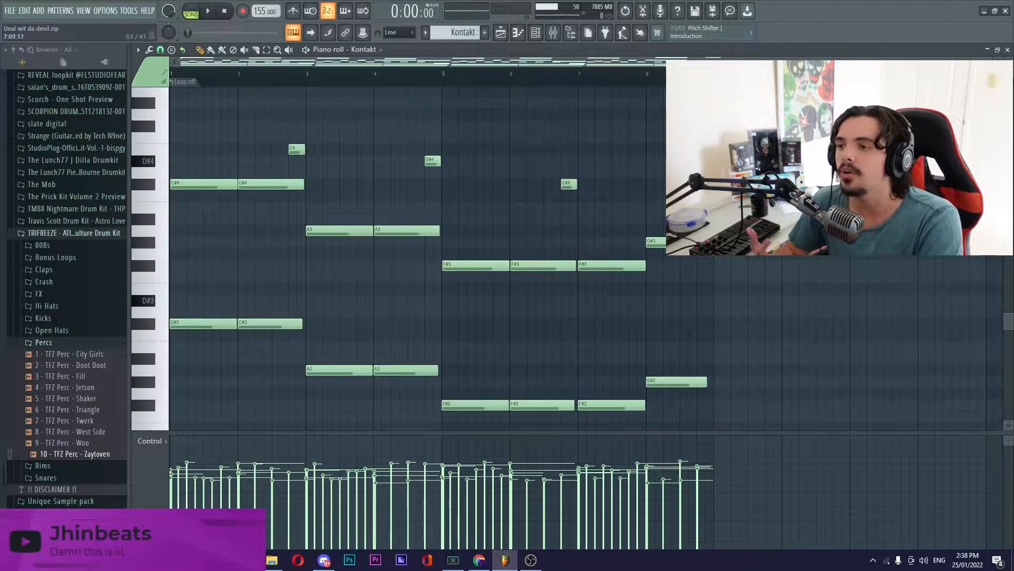
scroll(441, 254, "up", 2)
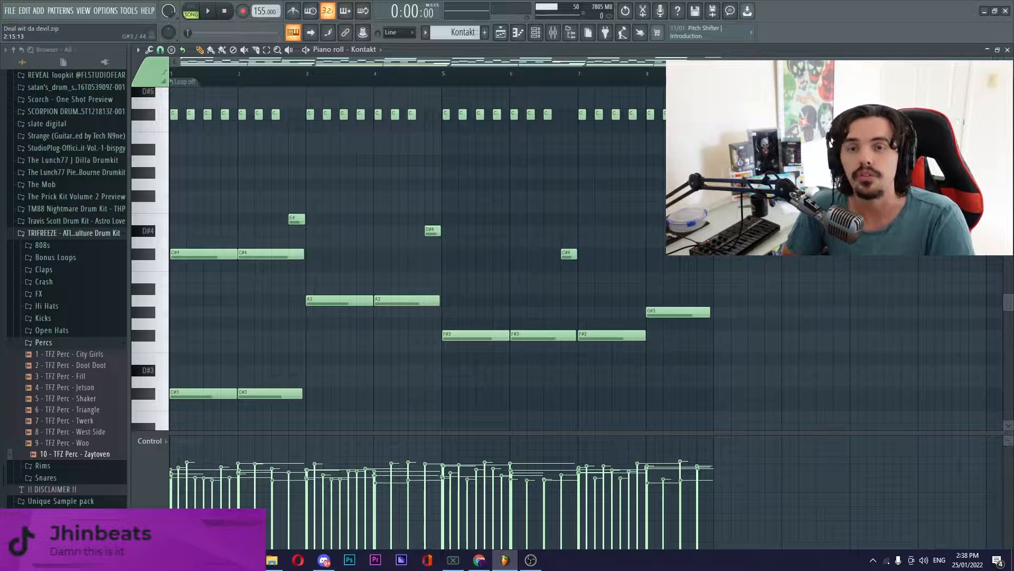
scroll(418, 253, "up", 7)
scroll(417, 254, "down", 3)
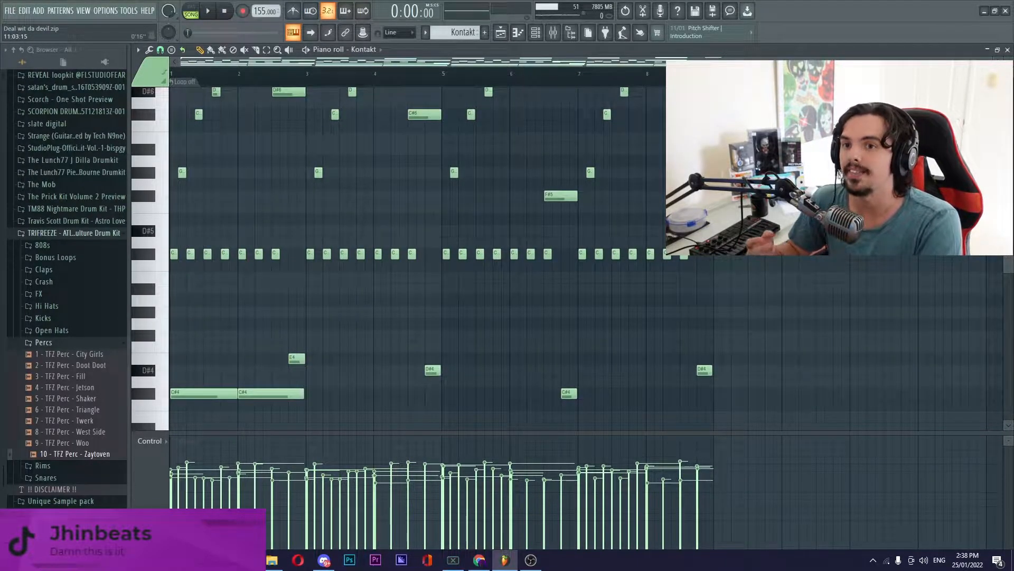
scroll(417, 254, "up", 4)
scroll(417, 254, "down", 3)
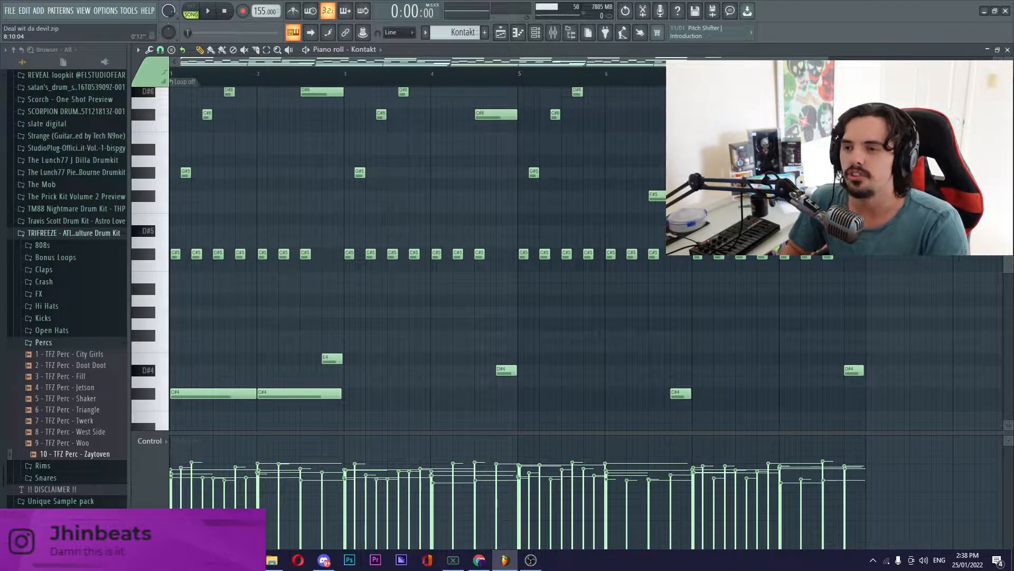
scroll(417, 254, "up", 4)
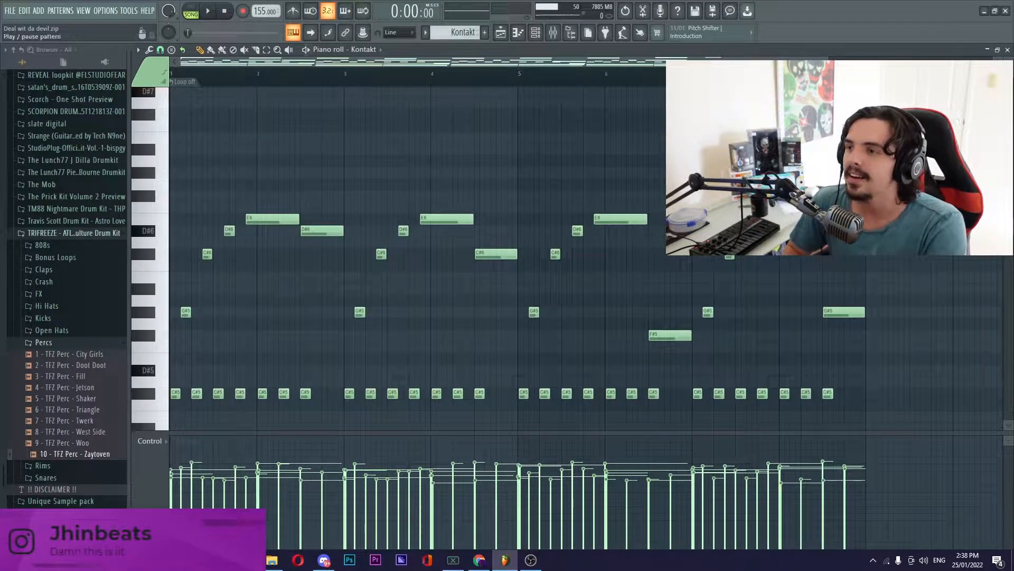
Step: Single out the phrase-ending melody notes D#6, C#6, F#5 and G#5 one after another in the Kontakt pattern
left_click_drag(933, 382, 174, 159)
left_click(324, 231)
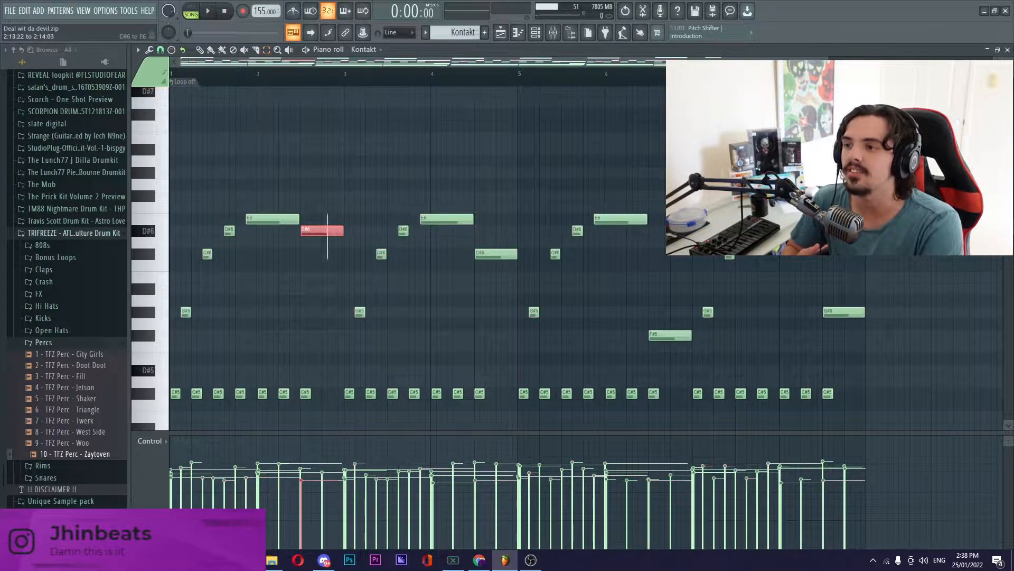
left_click(497, 254)
left_click(671, 336)
left_click(843, 312)
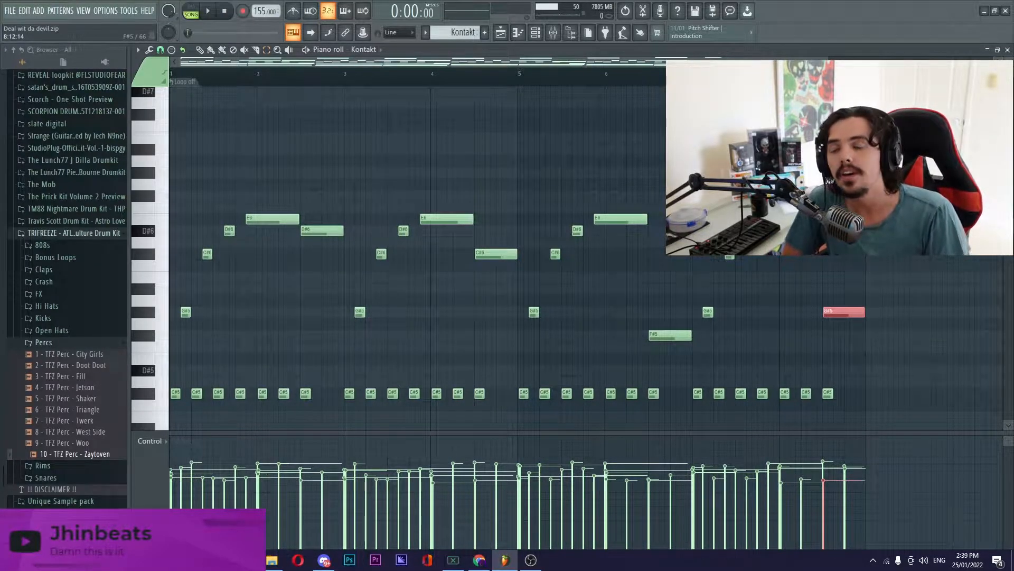
left_click(325, 231)
left_click(496, 255)
left_click(671, 335)
left_click(844, 312)
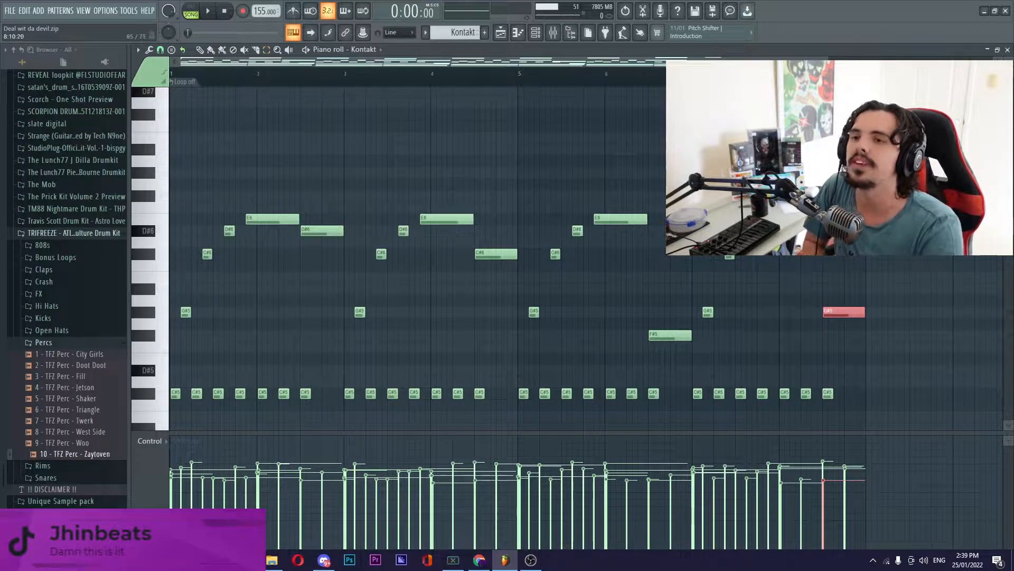
Step: Highlight the high counter-melody from E7 up to C#8, clear the selection, and compare it with the melody below
scroll(496, 259, "up", 4)
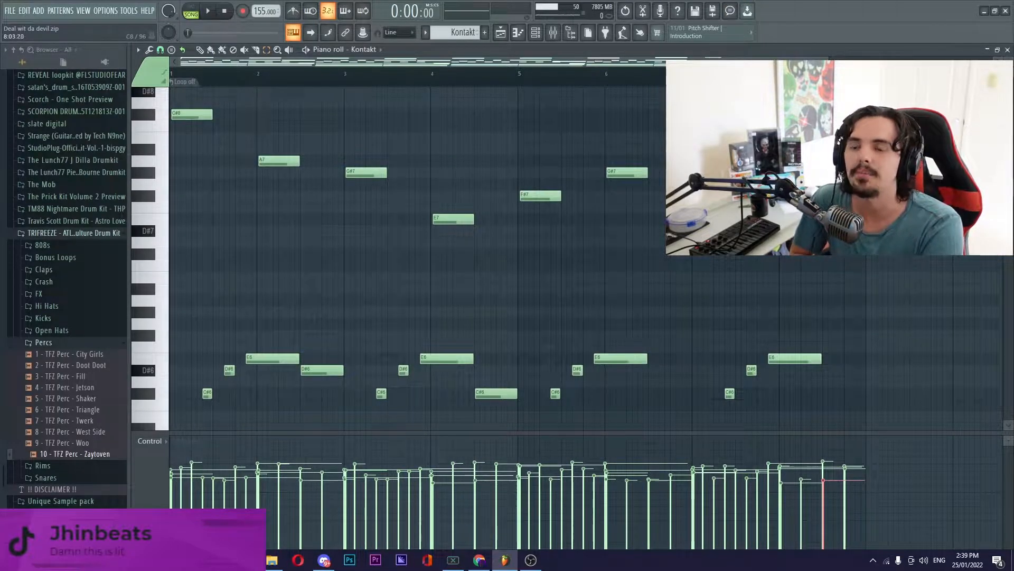
scroll(496, 259, "up", 3)
left_click_drag(947, 354, 172, 107)
left_click(200, 50)
left_click(882, 259)
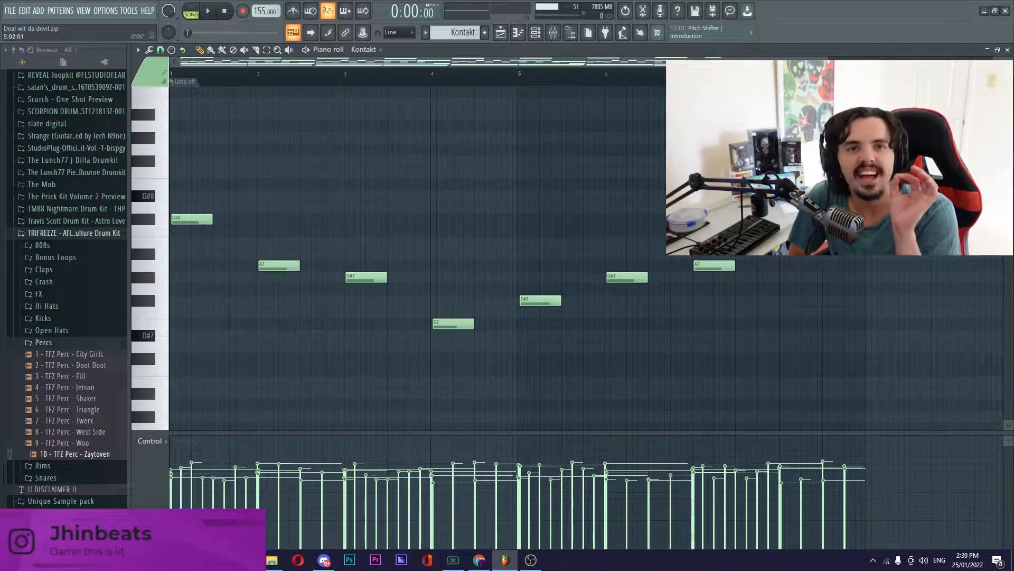
scroll(423, 254, "down", 9)
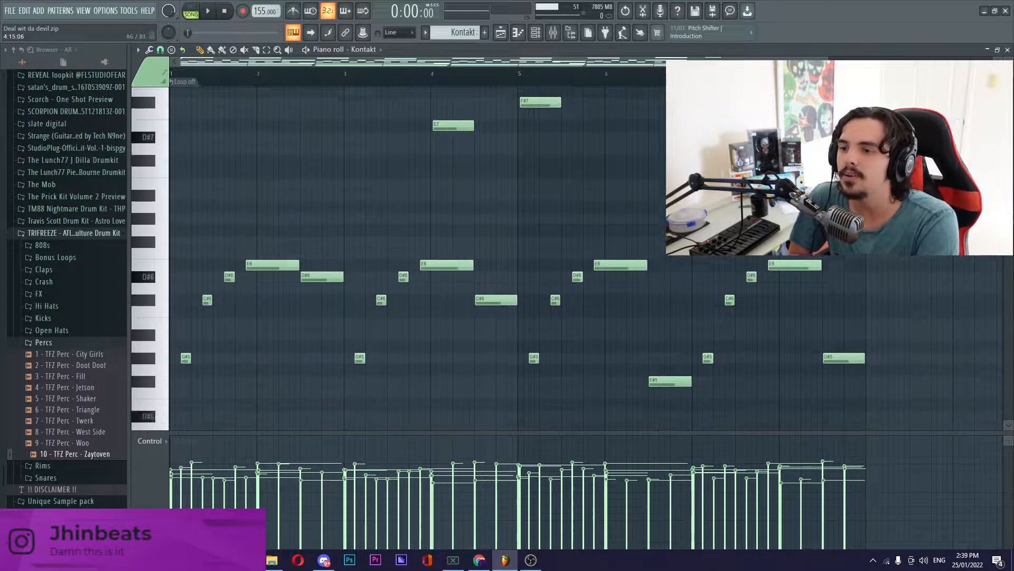
scroll(422, 253, "up", 7)
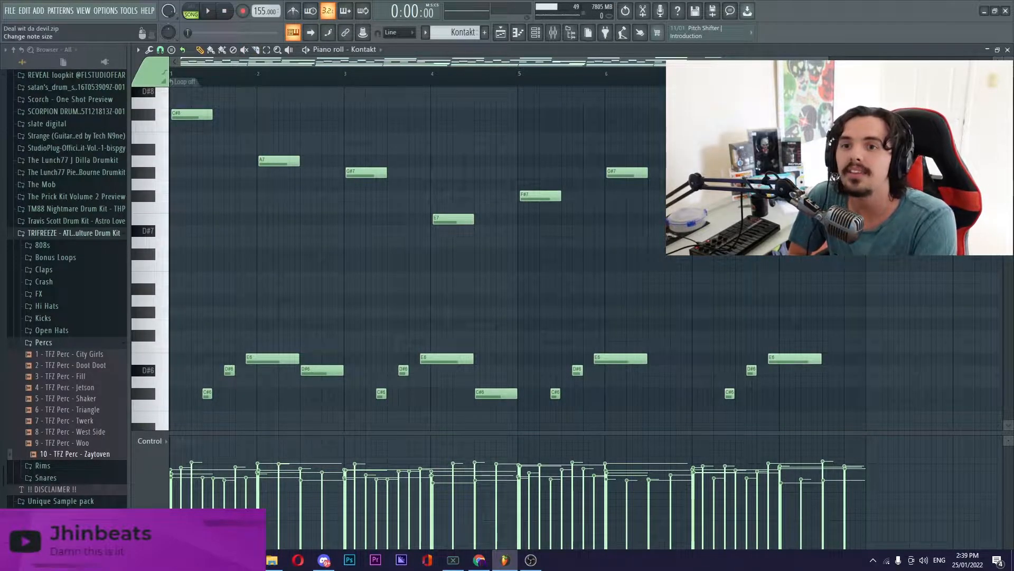
scroll(475, 259, "down", 2)
scroll(475, 259, "down", 6)
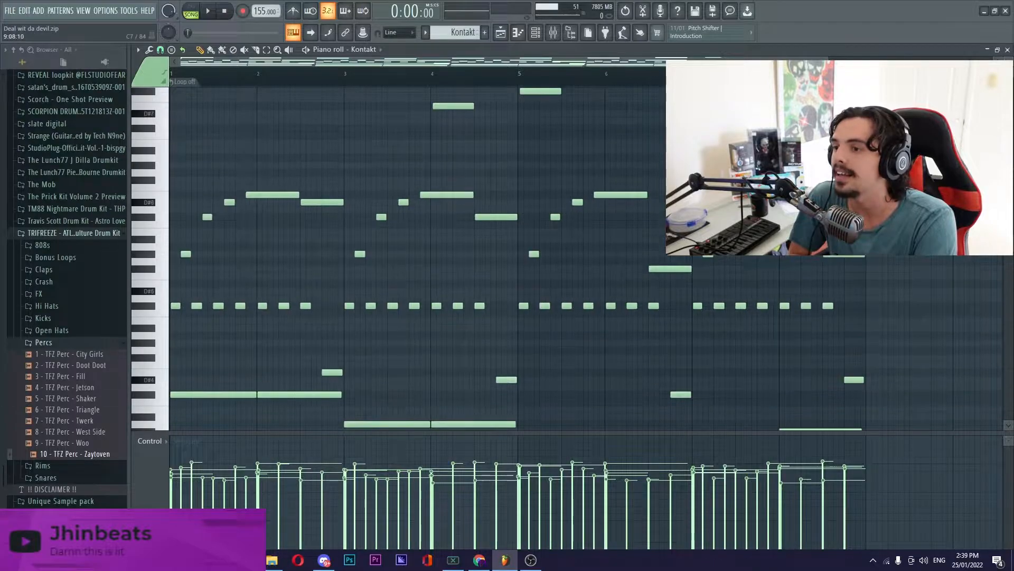
Step: Switch playback to pattern mode, listen to the Kontakt piano pattern, and stop it
left_click(192, 11)
left_click(208, 10)
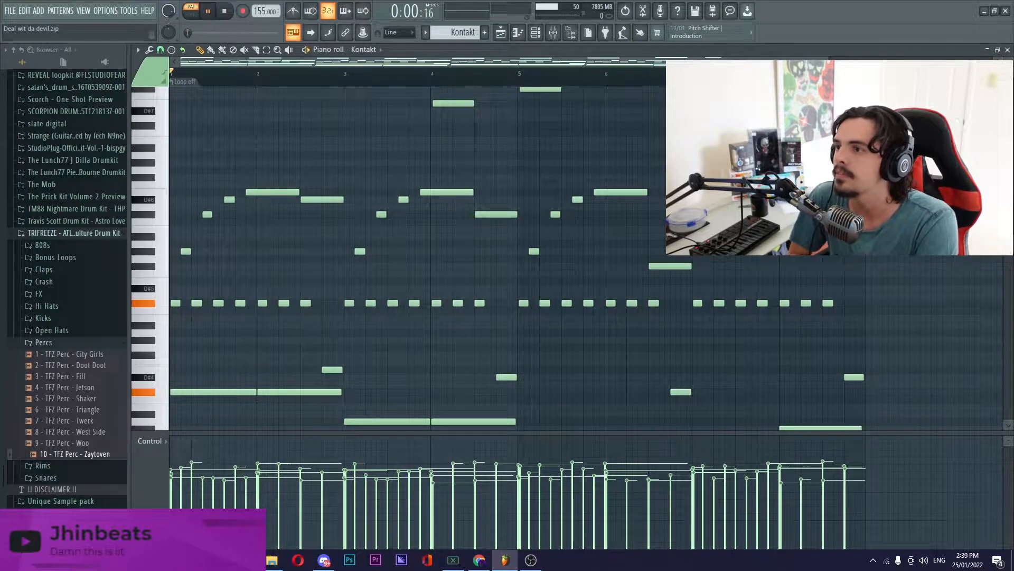
scroll(402, 201, "up", 3)
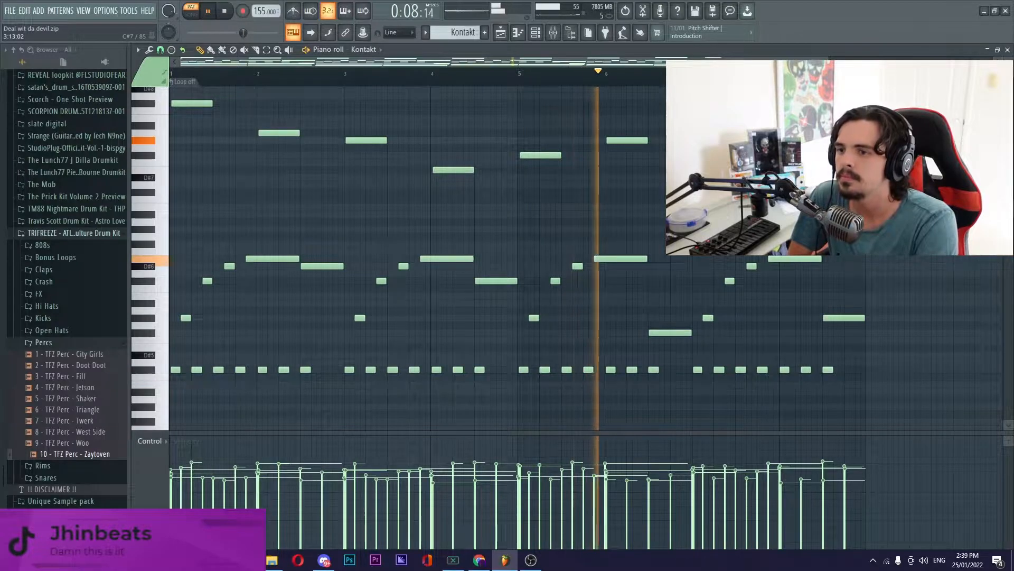
scroll(417, 259, "down", 4)
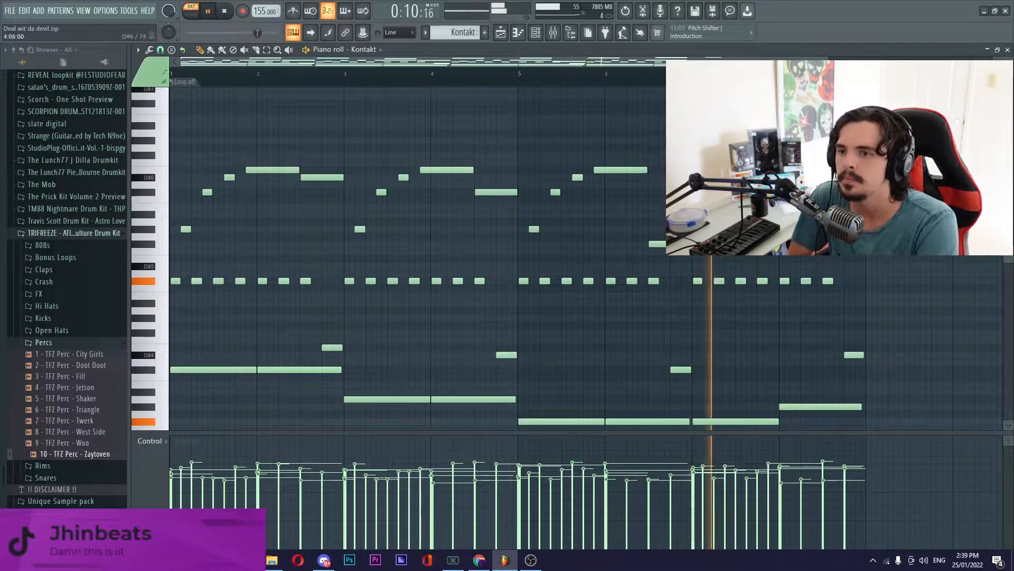
key("space")
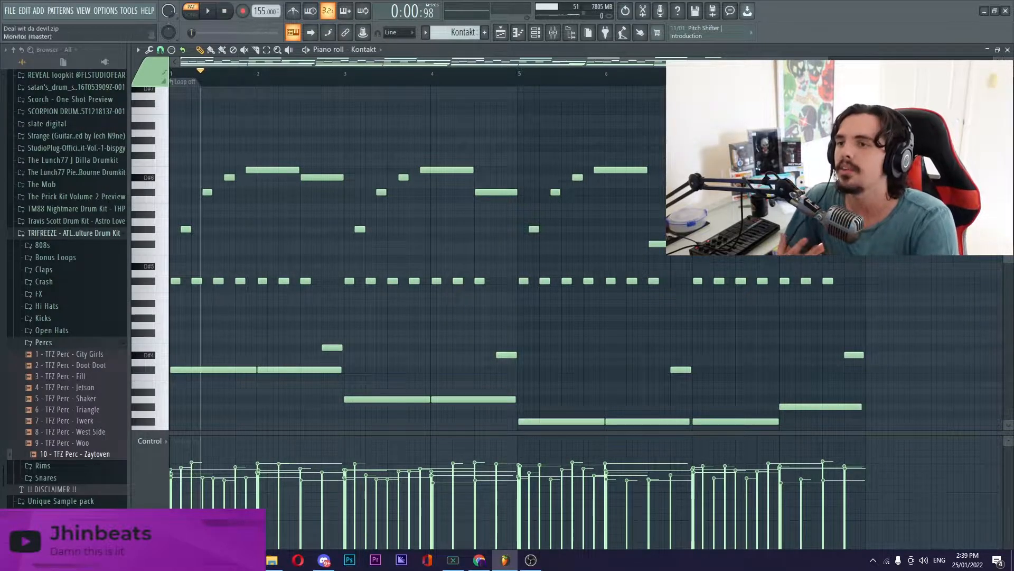
Step: Check the Gypsy Romantic Violin loaded in the Kontakt #2 channel, and return to the channel rack
left_click(536, 32)
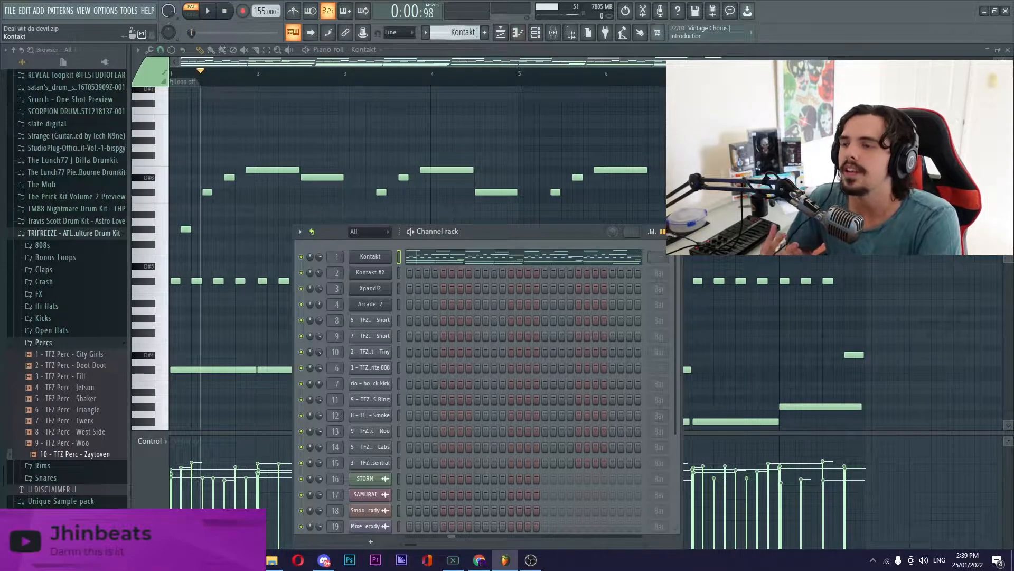
scroll(459, 33, "down", 1)
left_click(369, 272)
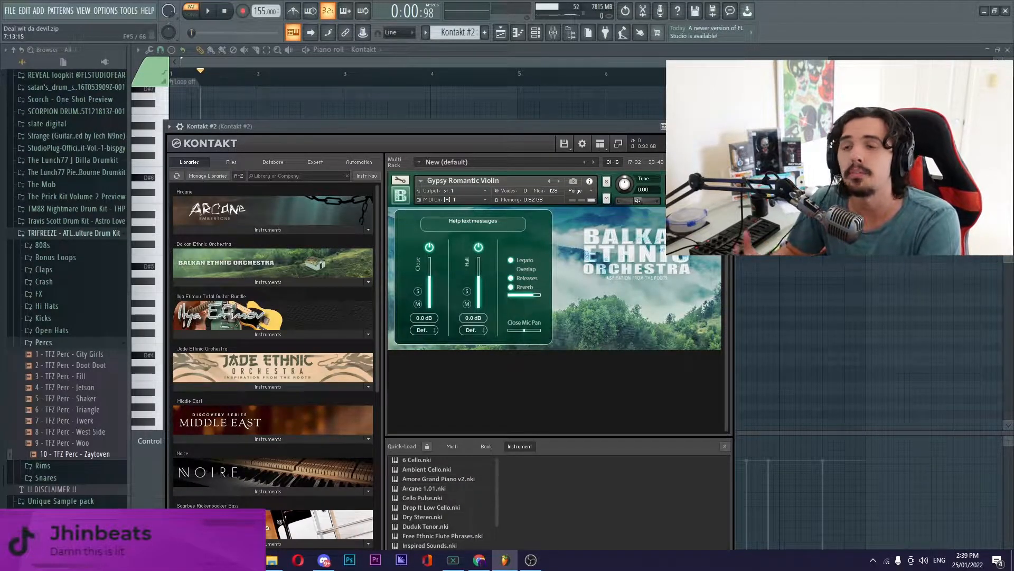
left_click(762, 244)
left_click(536, 33)
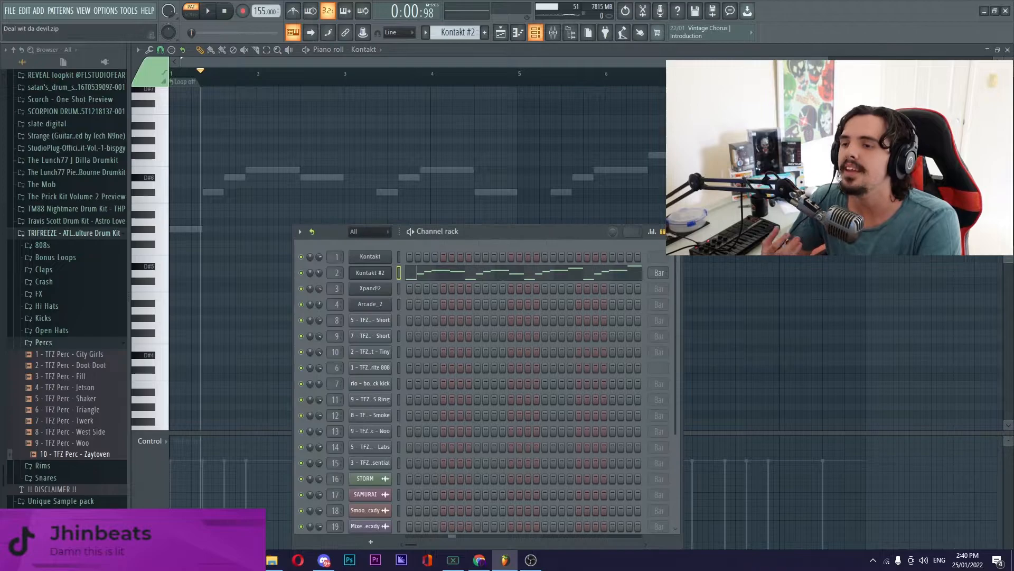
Step: Set Kontakt #2 as the piano roll's target channel to show its violin notes
left_click(512, 140)
left_click(366, 50)
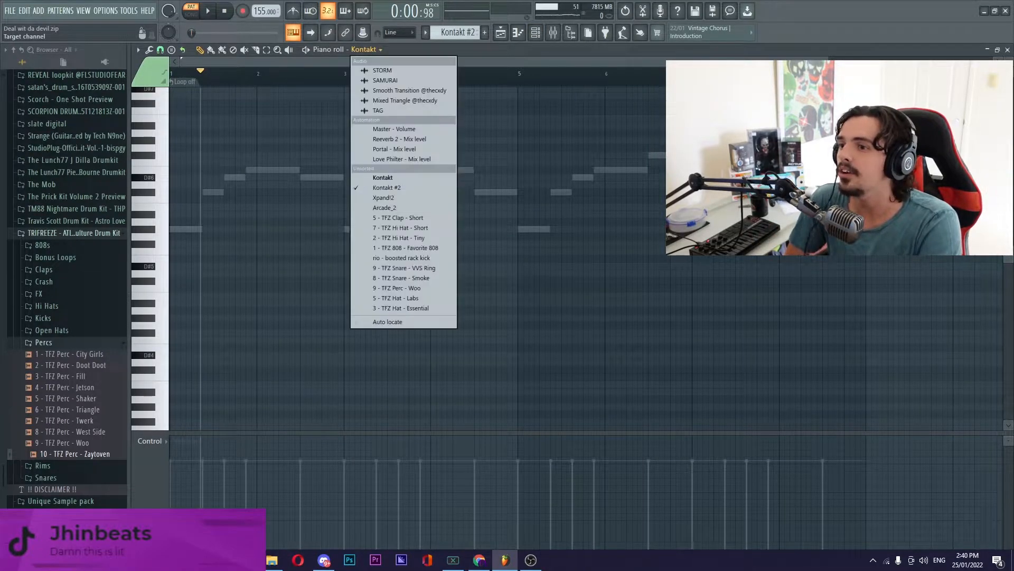
left_click(387, 187)
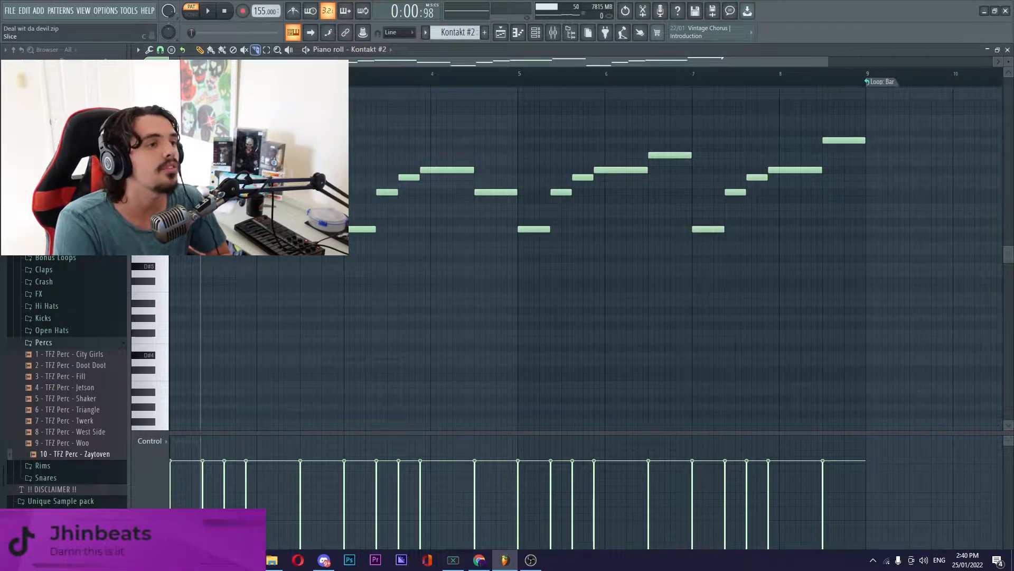
Step: Try the phrase-ending violin notes in bars 6 and 8 an octave lower, restore their pitch, and clear the selection
left_click_drag(663, 145, 677, 163)
left_click_drag(830, 125, 881, 236)
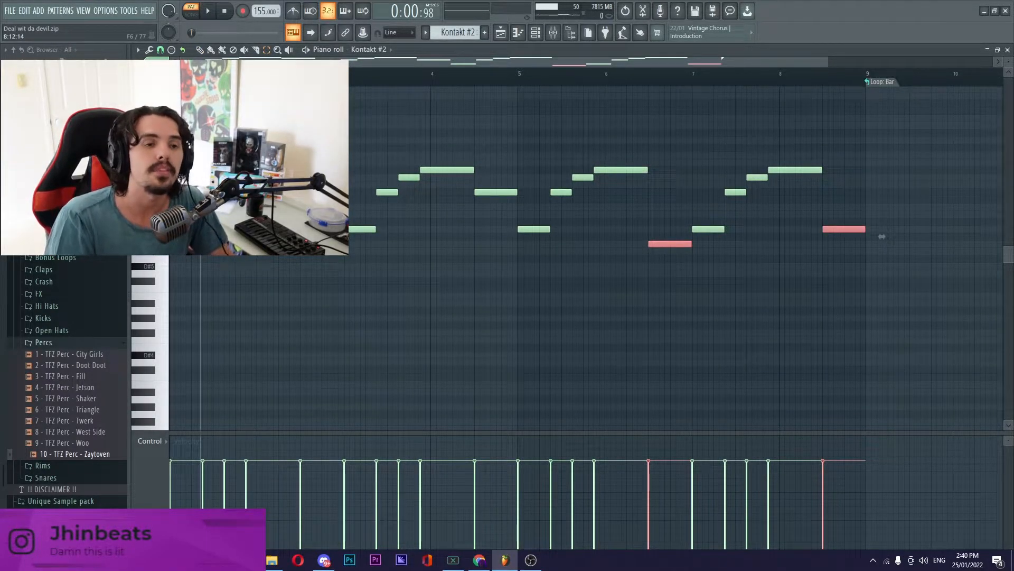
left_click_drag(881, 236, 882, 148)
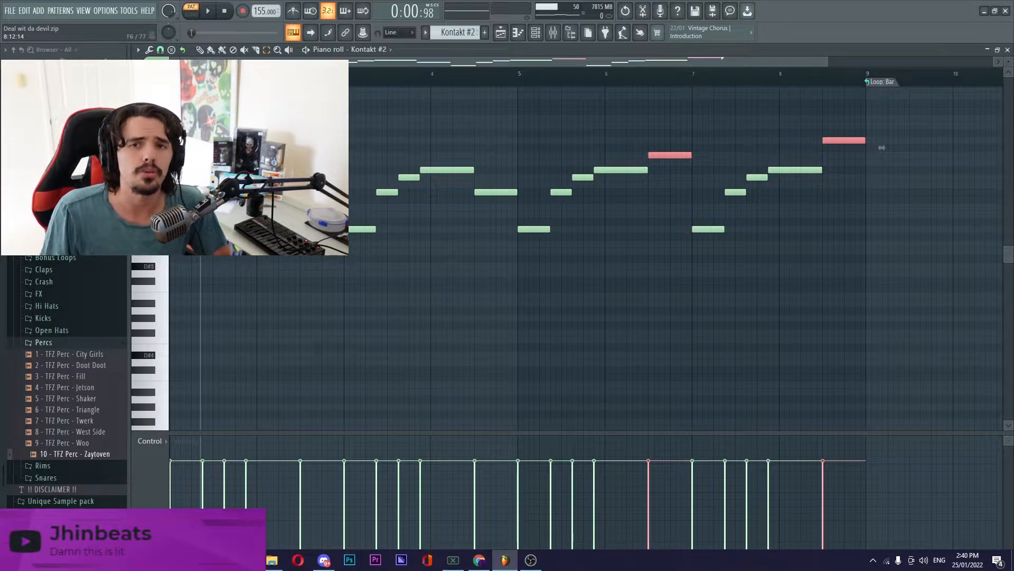
left_click(551, 118, "ctrl")
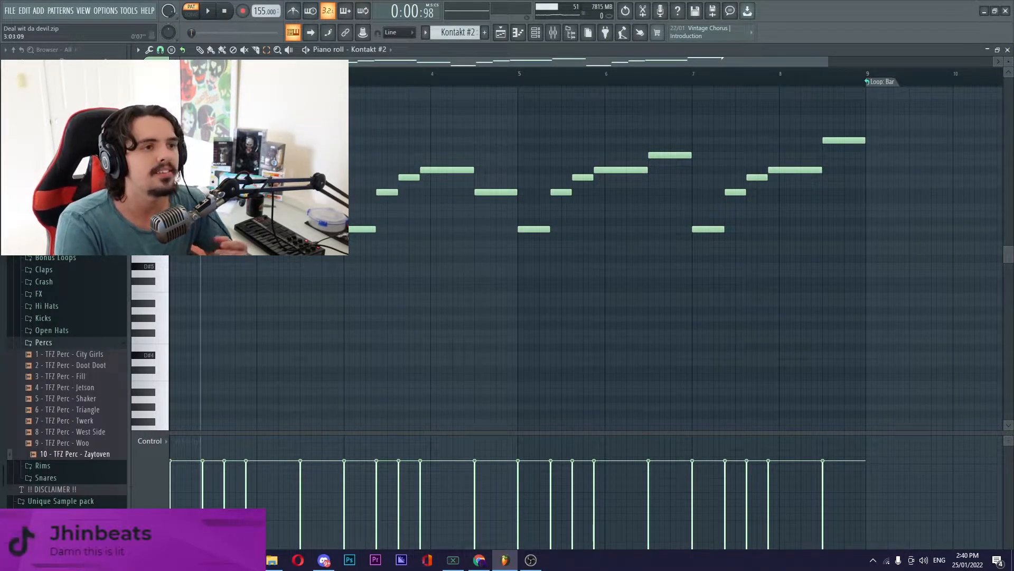
Step: Listen to the Kontakt #2 violin pattern from its start, and stop playback
double_click(191, 10)
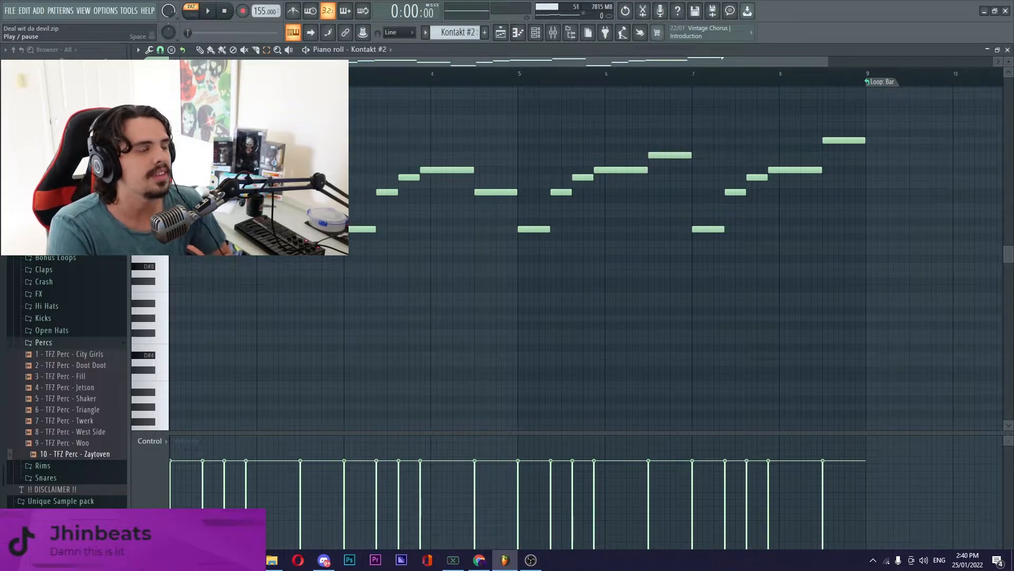
key("space")
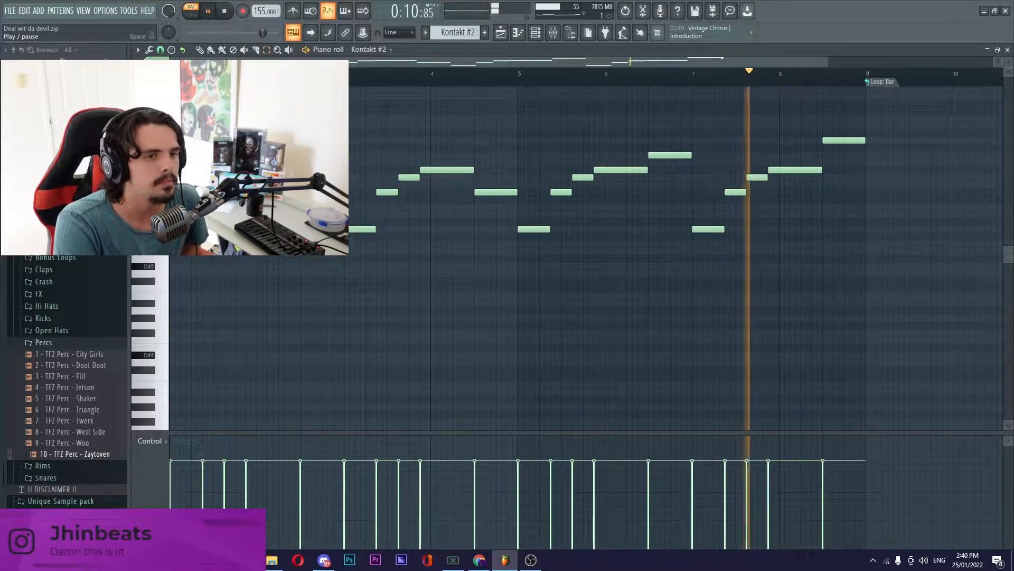
key("space")
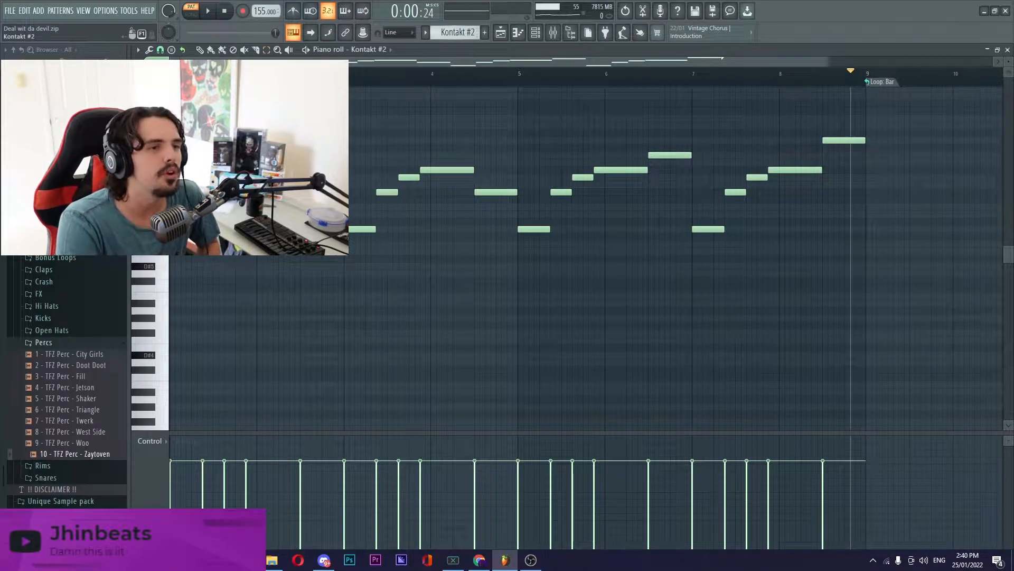
Step: Select the Xpand!2 pattern, check the preset loaded in the Xpand!2 channel, and close the instrument window
scroll(457, 32, "down", 1)
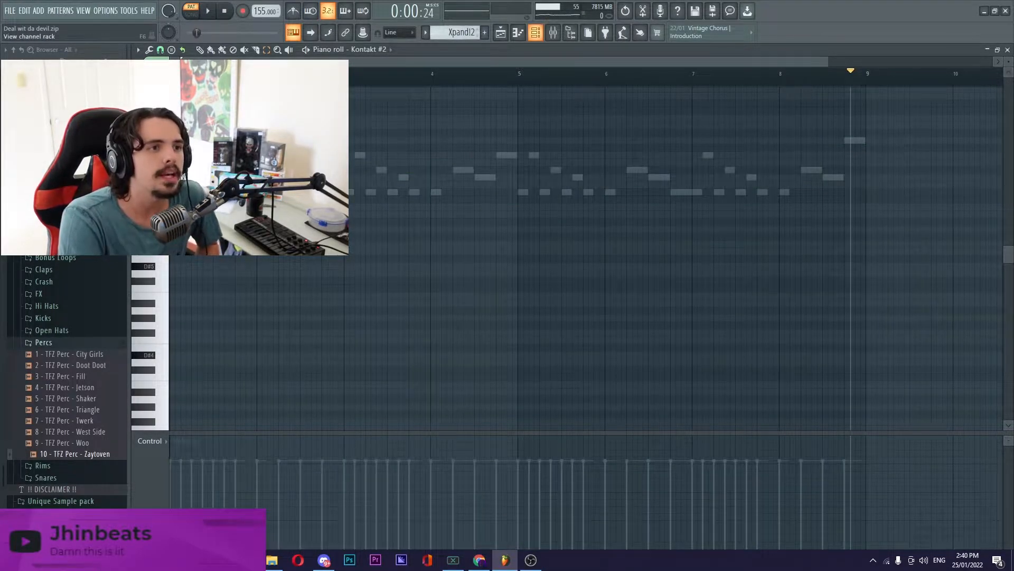
left_click(536, 33)
left_click(370, 288)
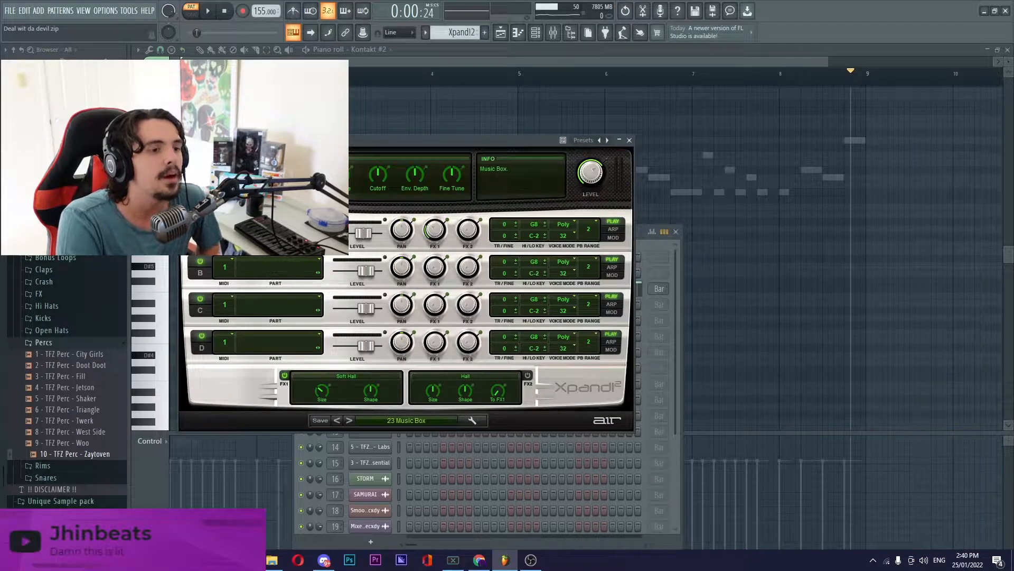
left_click(823, 288)
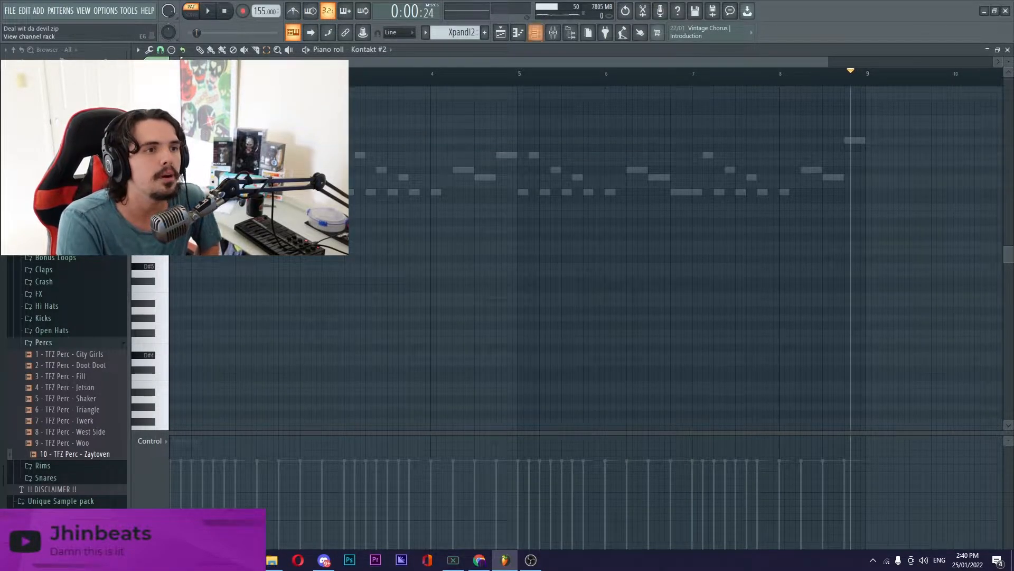
Step: Show the Xpand!2 notes in the piano roll and examine them up close, with note names readable
left_click(535, 33)
left_click(473, 288)
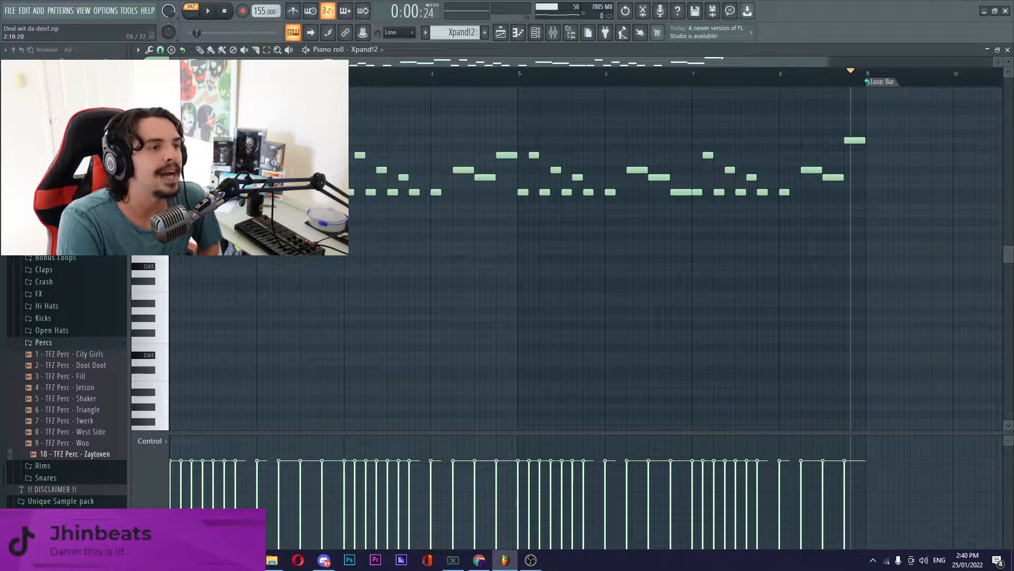
left_click_drag(827, 61, 359, 62)
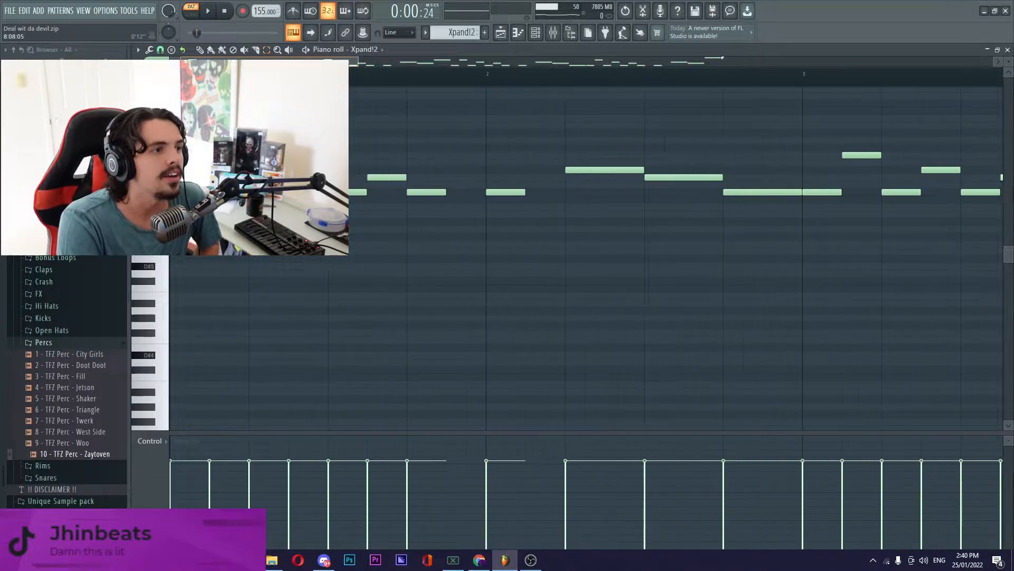
left_click_drag(1008, 62, 1008, 69)
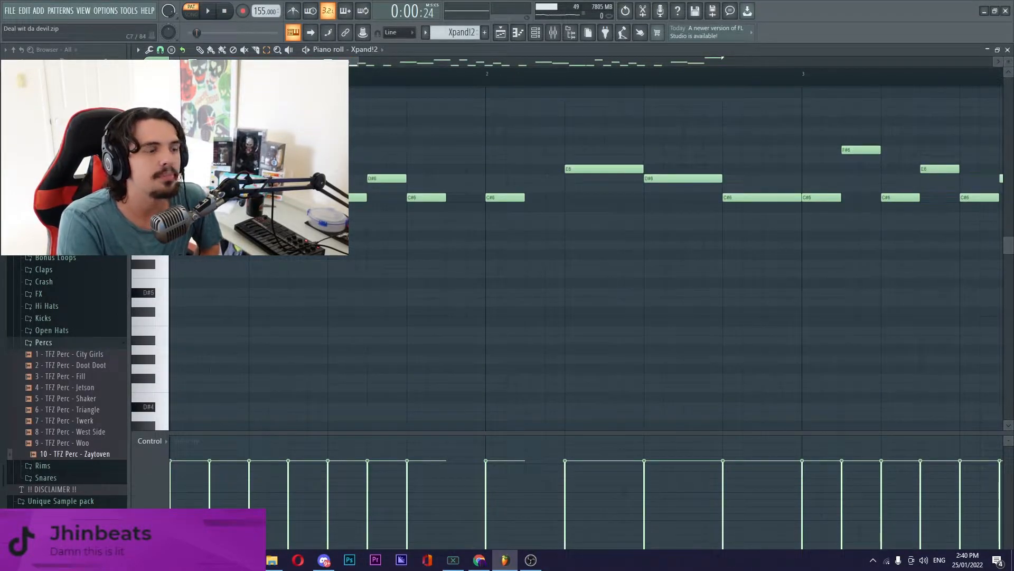
left_click_drag(359, 62, 726, 62)
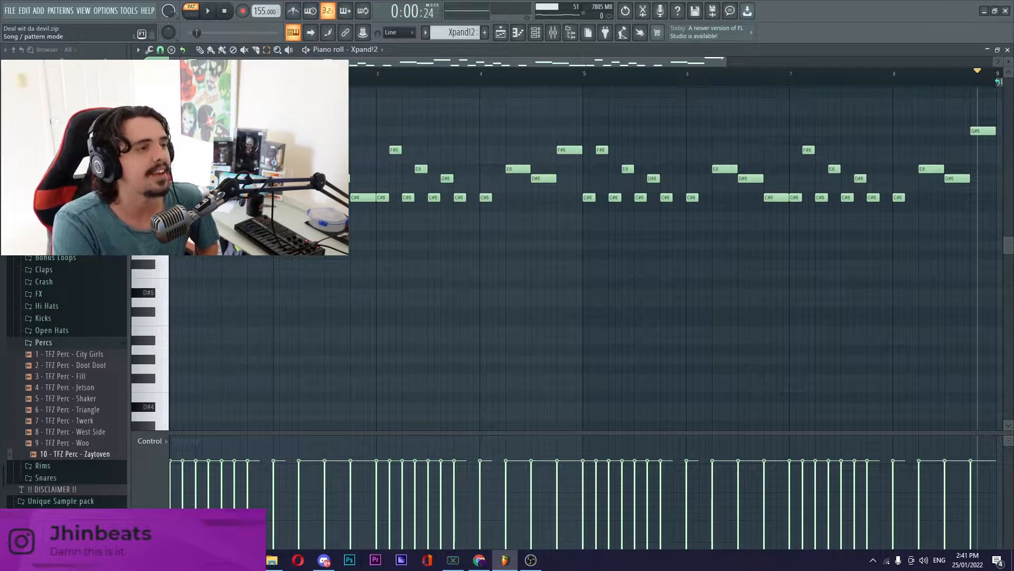
Step: Listen to the Xpand!2 pattern from its start with the whole loop in view, and stop playback
key("space")
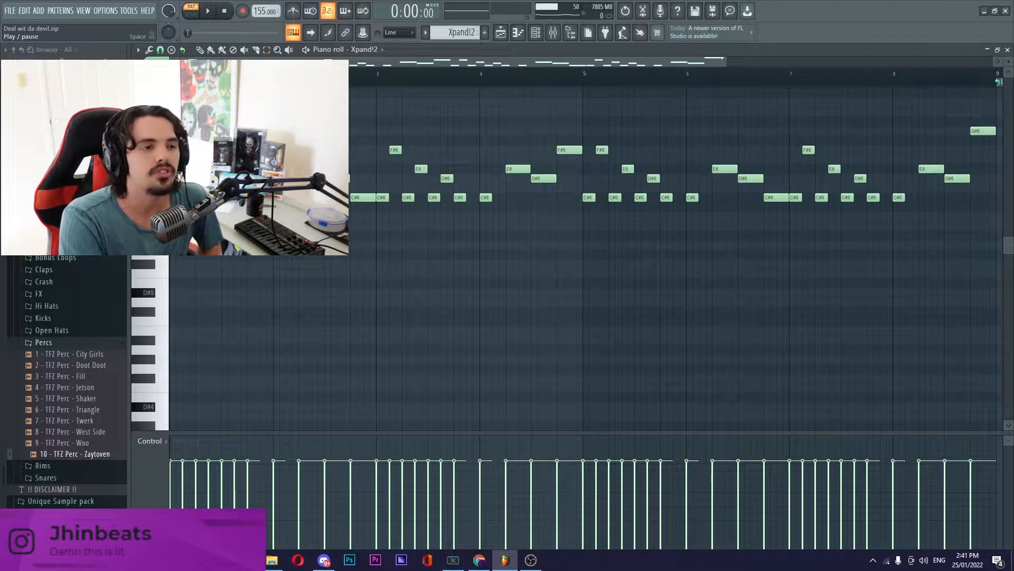
key("space")
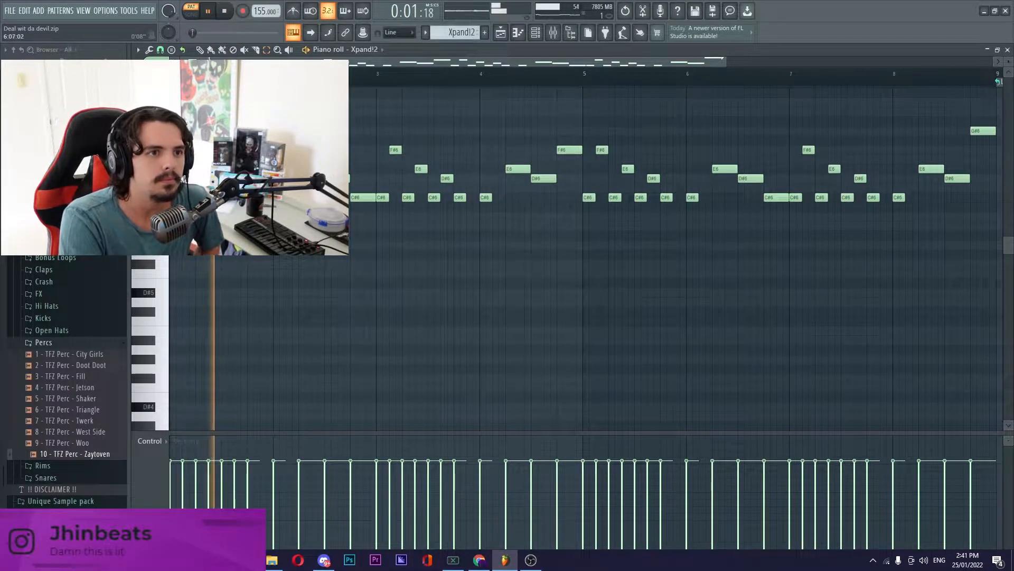
left_click_drag(725, 61, 963, 62)
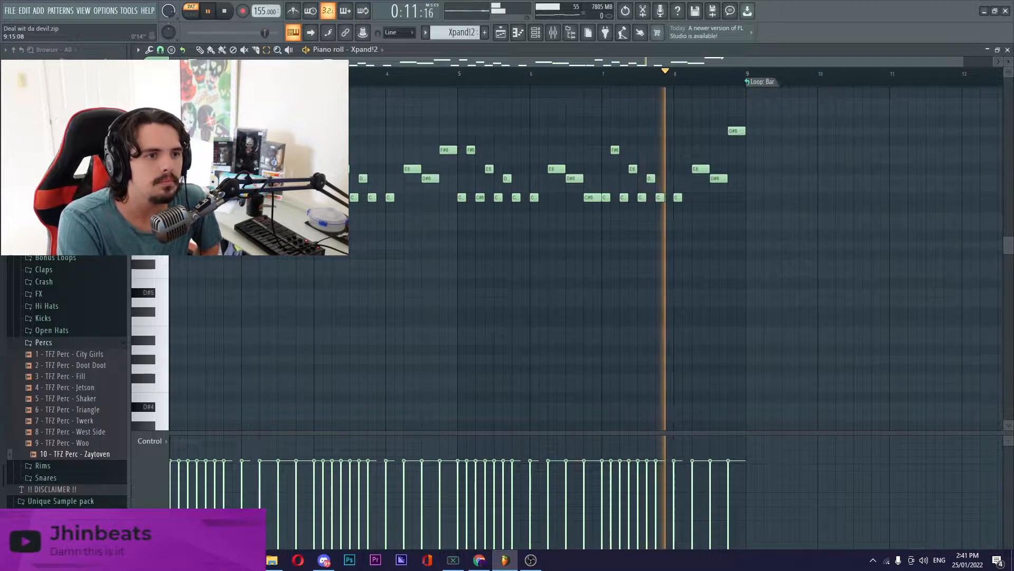
key("space")
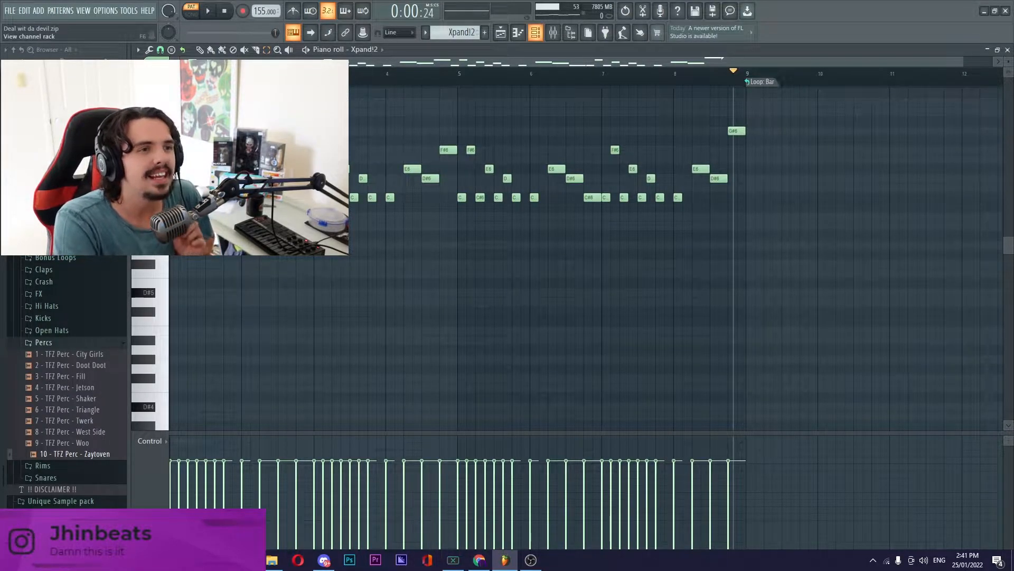
Step: Select the Arcade_2 pattern and show its notes in the piano roll
left_click(535, 33)
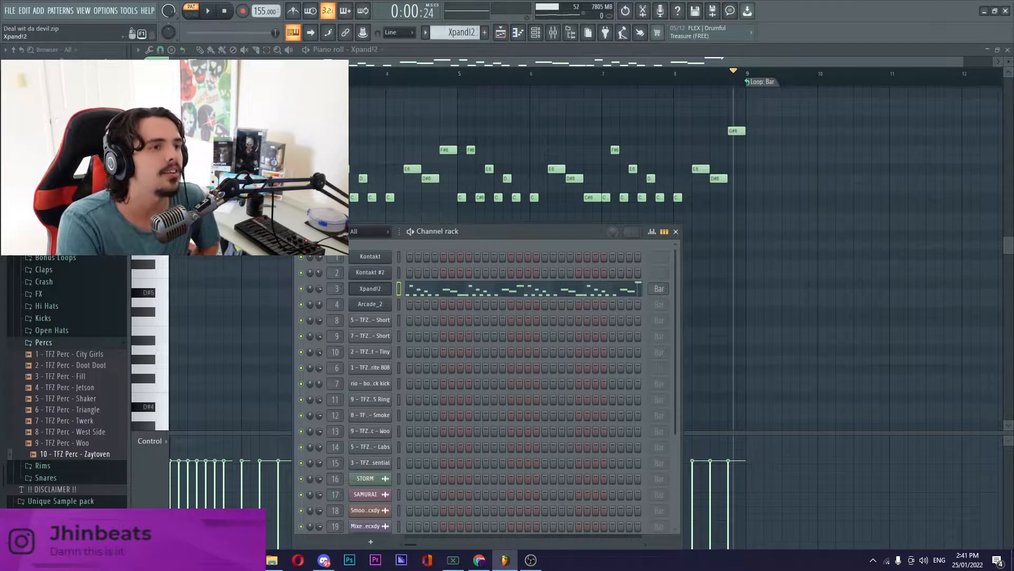
scroll(460, 33, "down", 1)
left_click(432, 304)
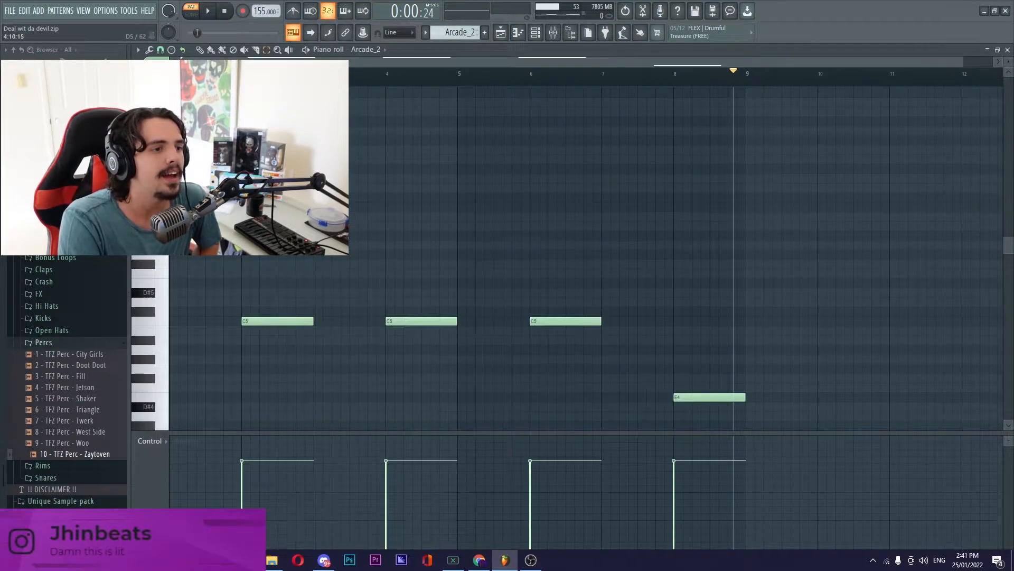
Step: Check the instrument preset loaded in the Arcade_2 channel, and close its window
left_click(536, 33)
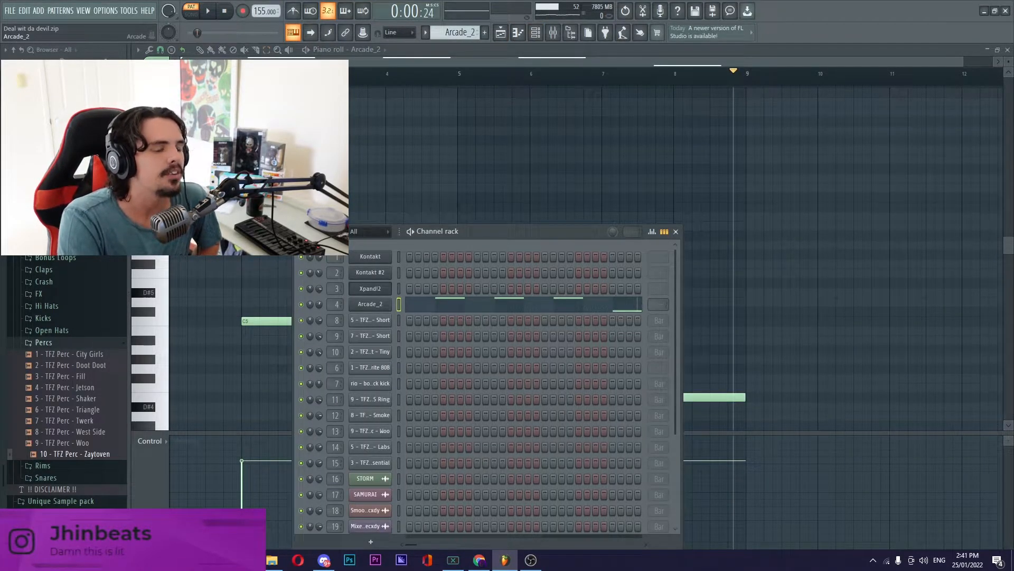
left_click(370, 304)
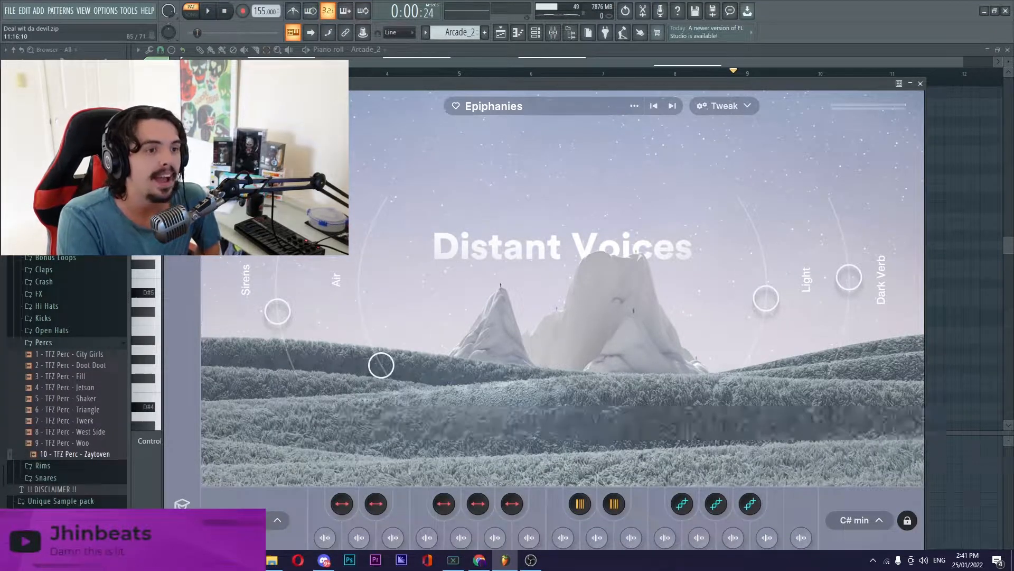
left_click(921, 84)
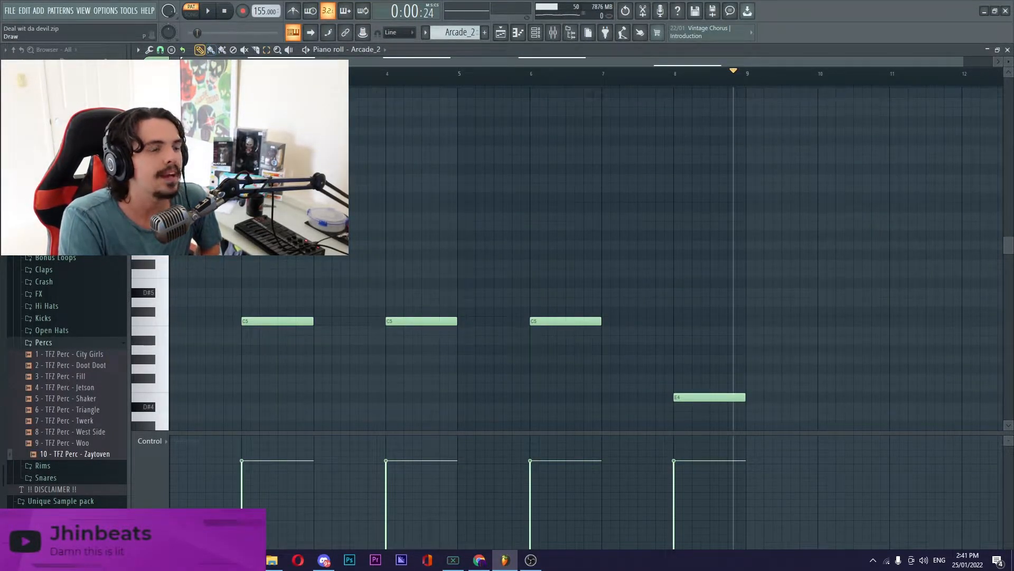
Step: Bring the Arcade_2 notes into view, listen to the pattern from its start, and stop playback
scroll(756, 349, "down", 3)
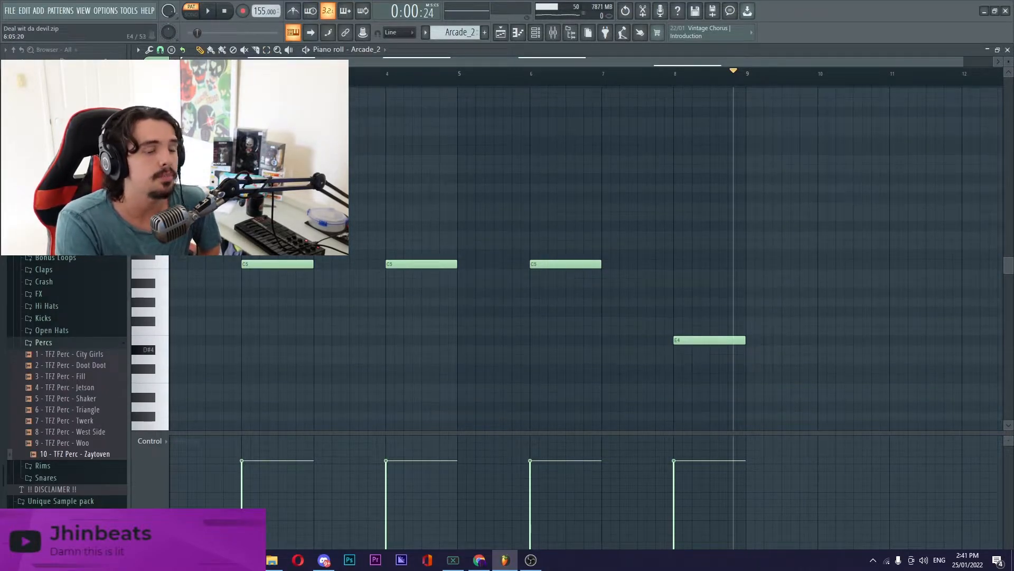
key("space")
key("space")
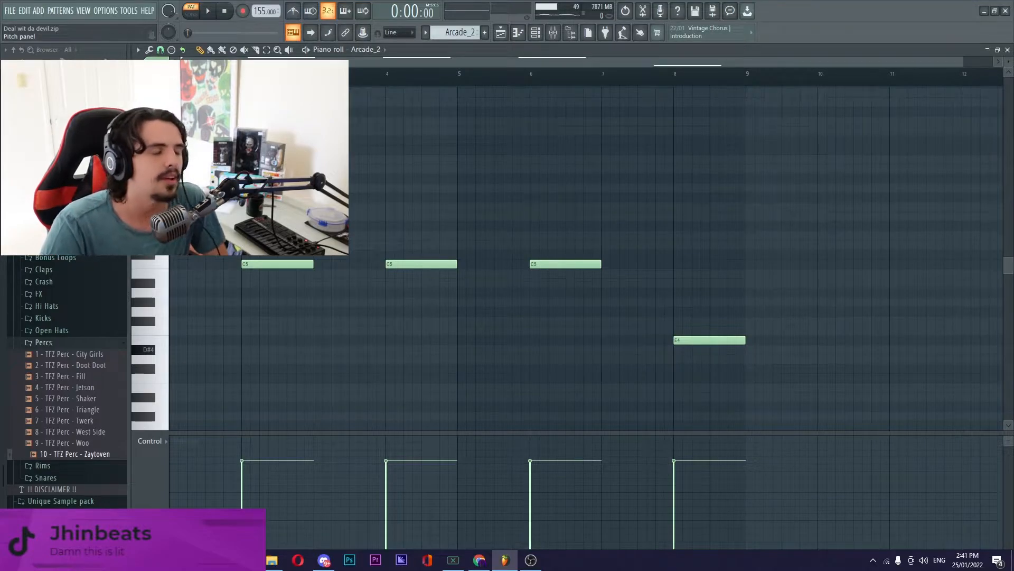
key("space")
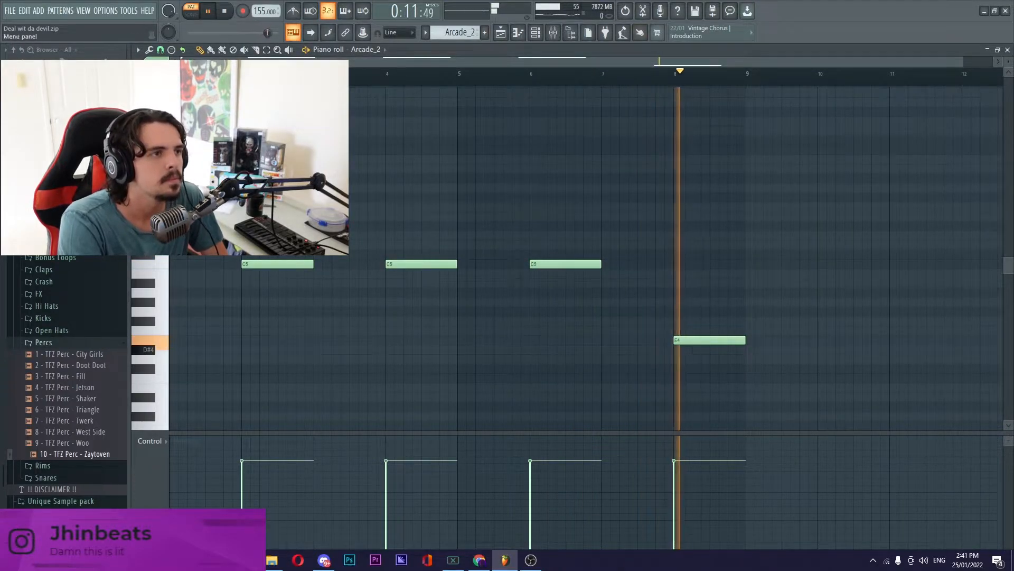
key("space")
Step: Show the playlist, switch playback to song mode, and listen to the opening bars of the arrangement
key("F5")
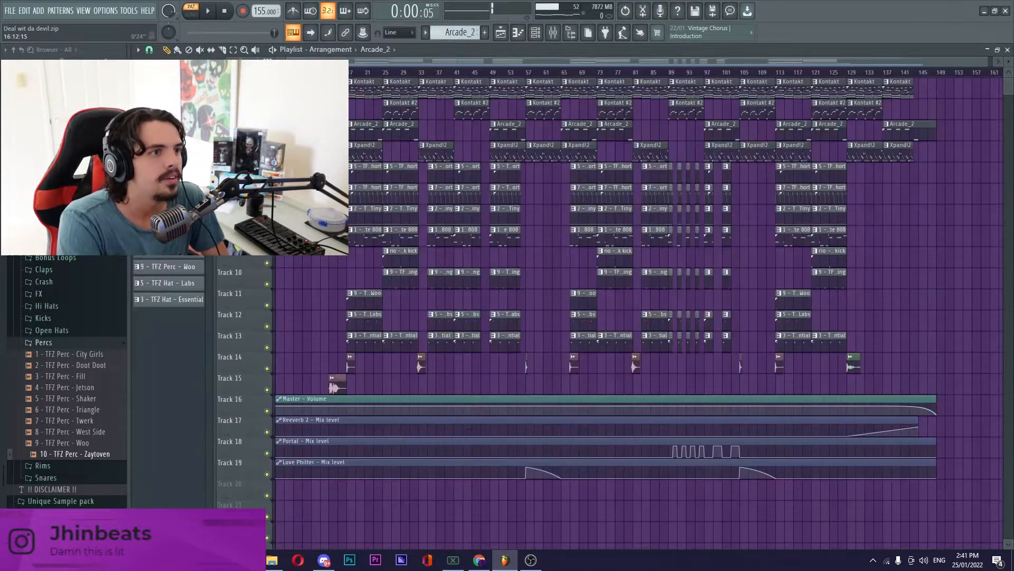
left_click(190, 11)
key("space")
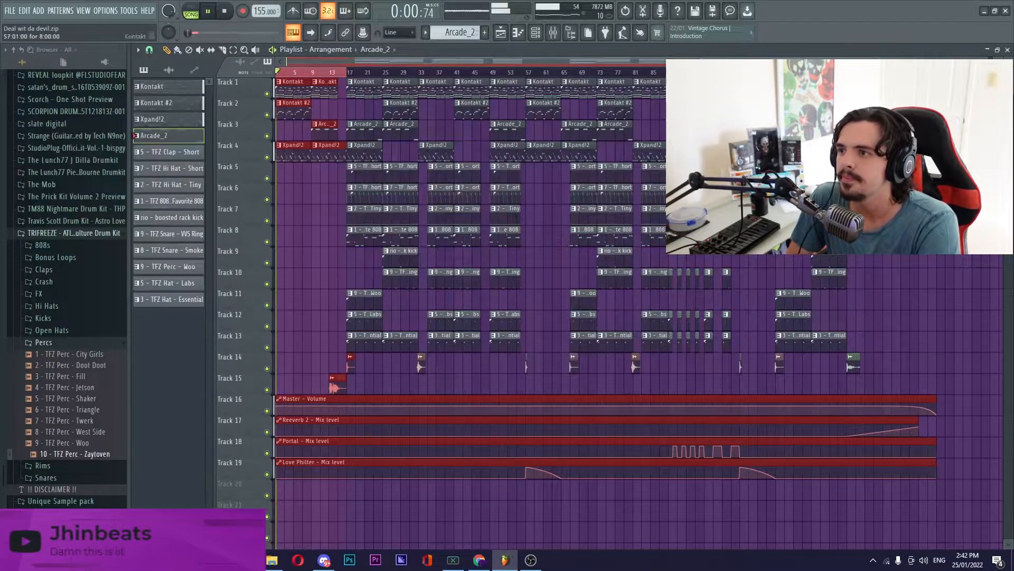
left_click_drag(993, 62, 786, 61)
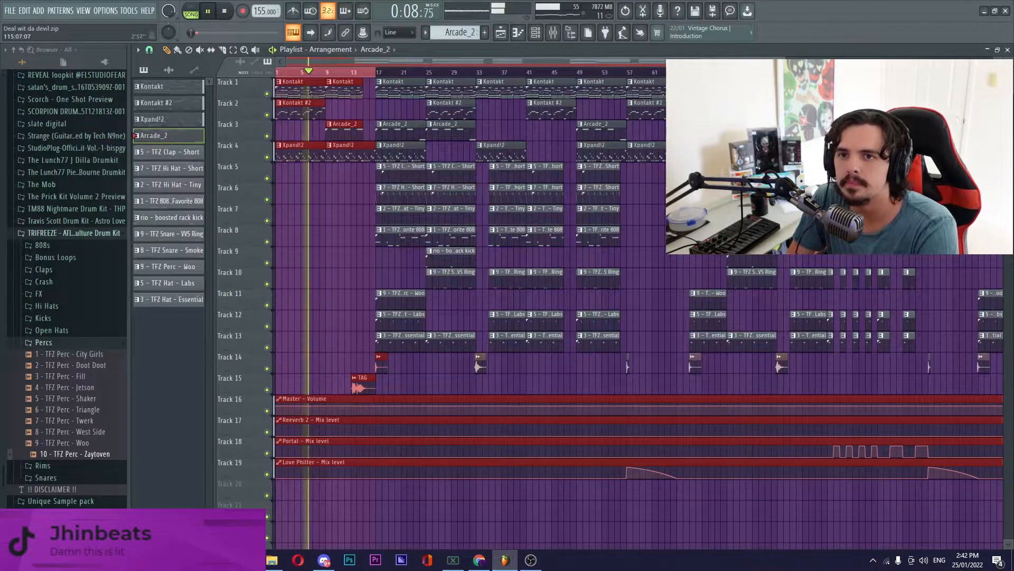
scroll(790, 159, "up", 2)
scroll(603, 95, "down", 1)
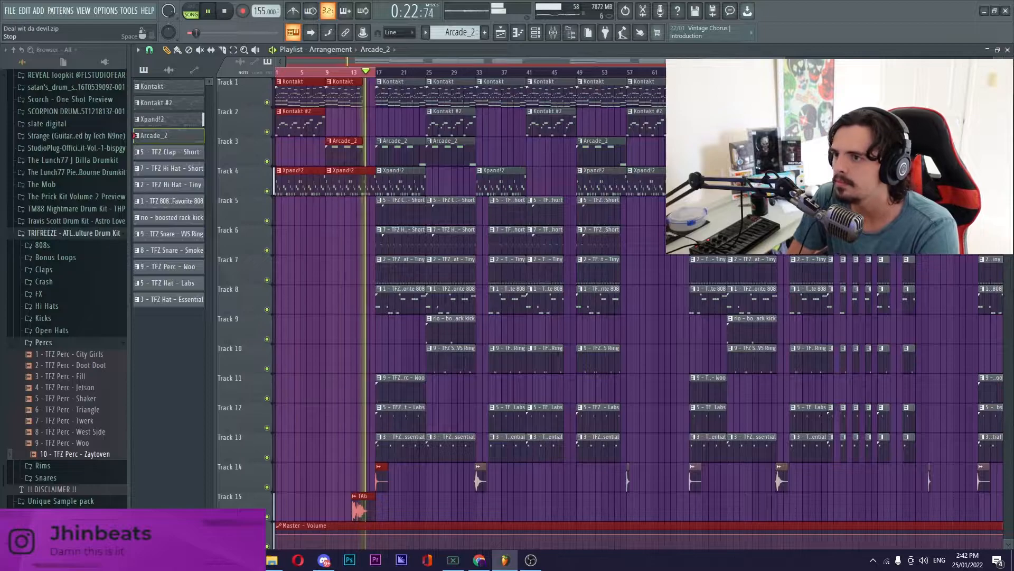
key("space")
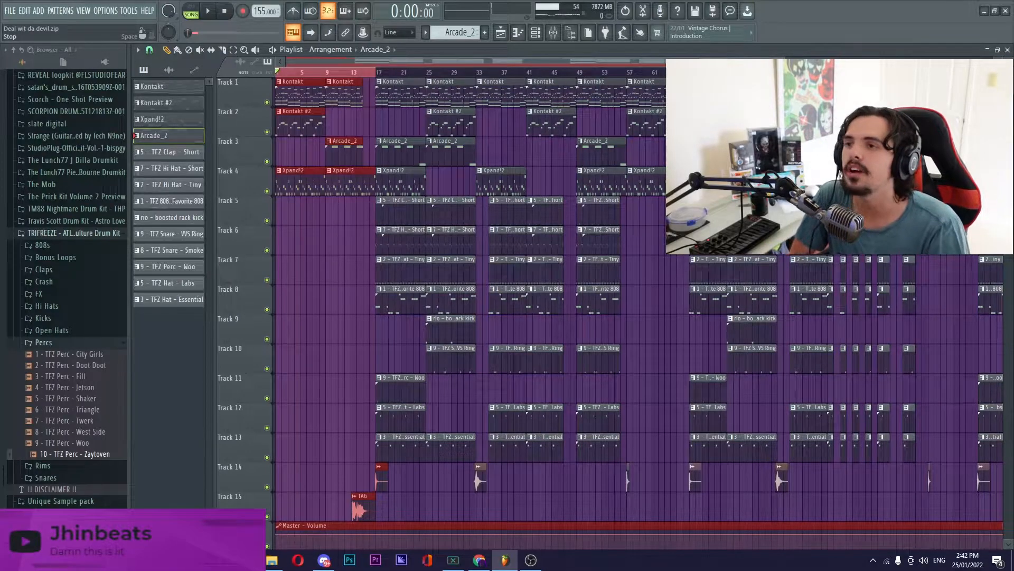
Step: Show the mixer and go through the melody tracks from Kontakt to Arcade_2, ending on Insert 5
left_click(552, 33)
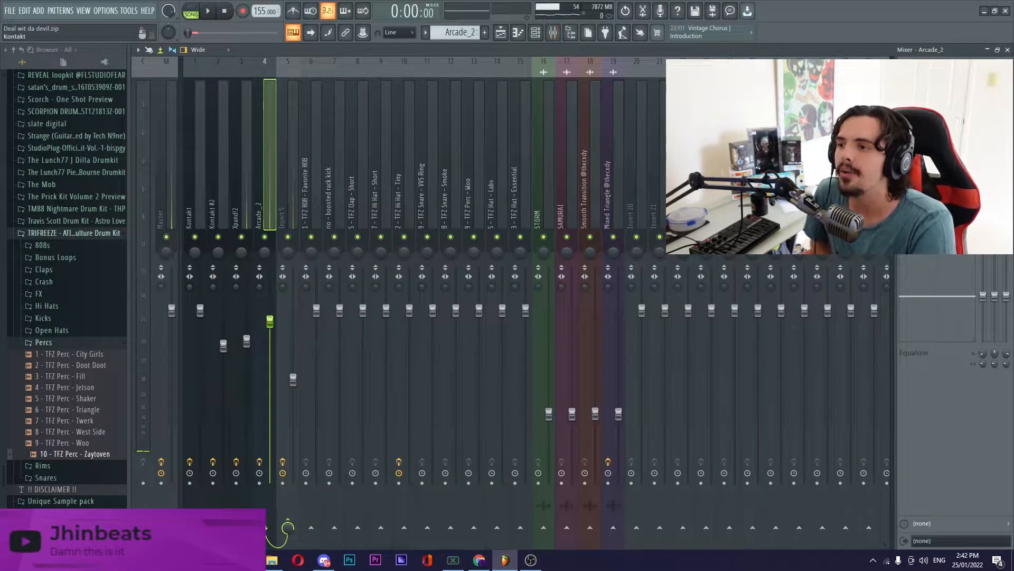
left_click(194, 174)
key("Right")
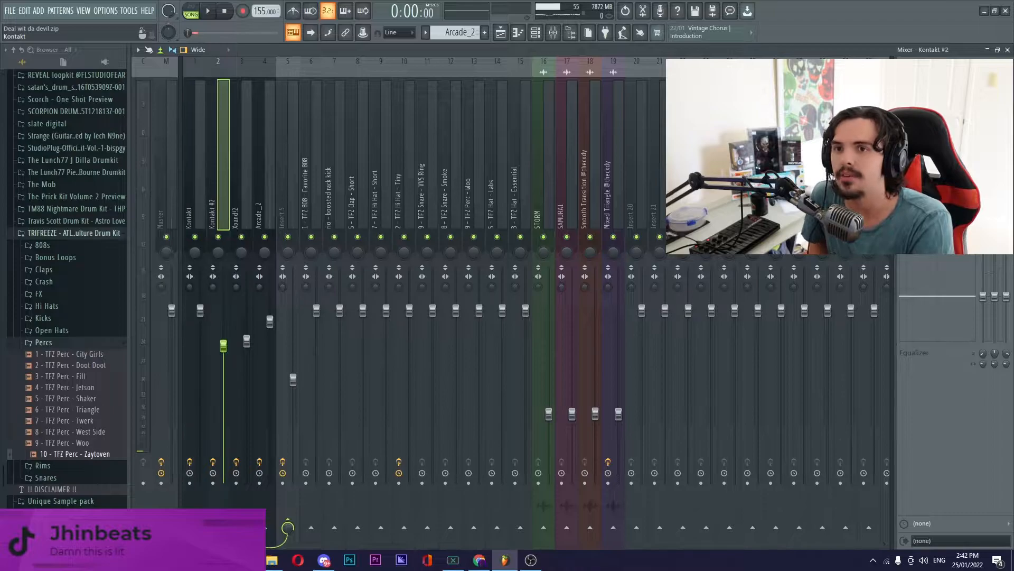
key("Right")
key("Right")
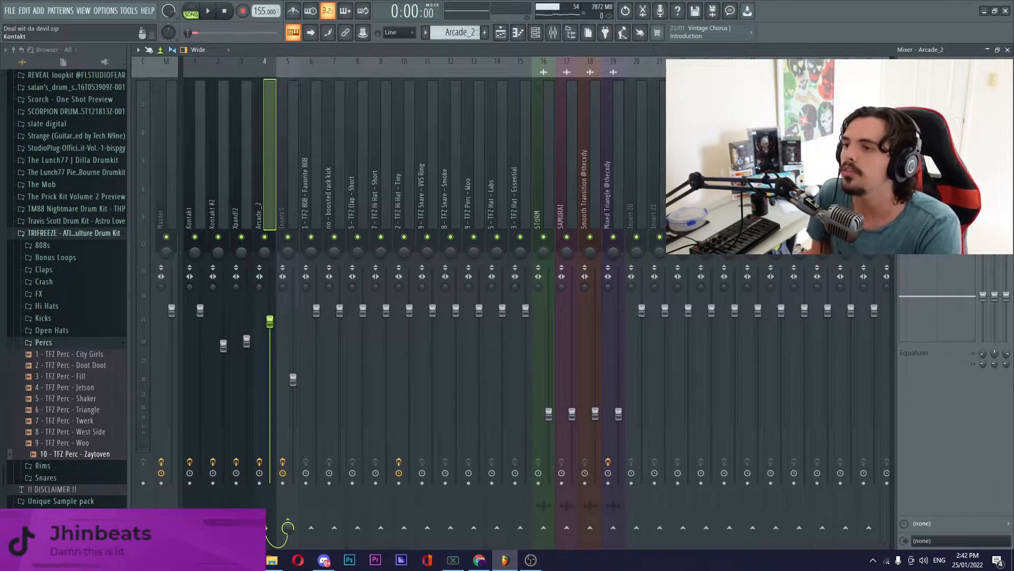
key("Right")
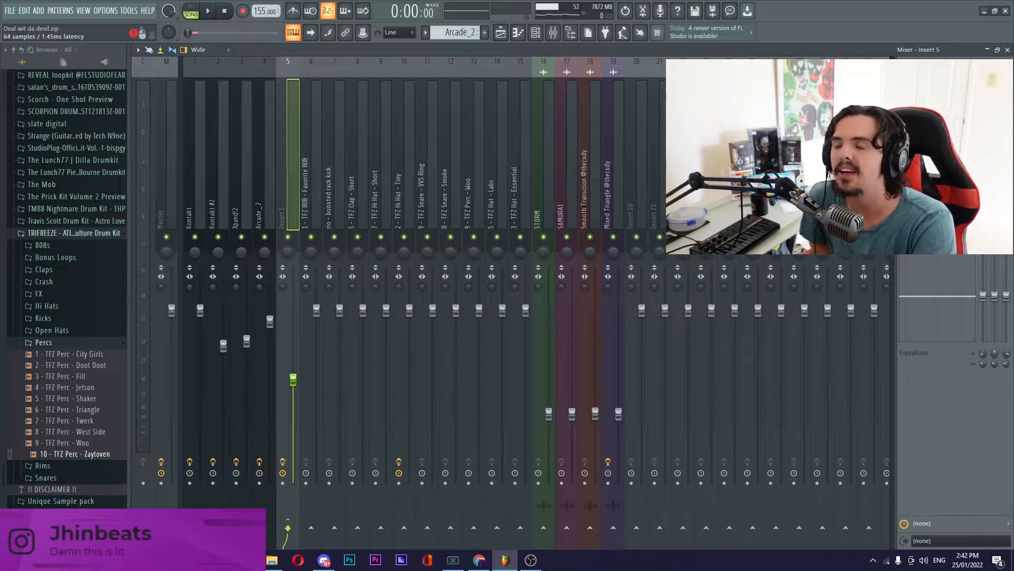
Step: Inspect the RC-20 Retro Color settings on mixer Insert 5, and close the effect window
left_click(946, 102)
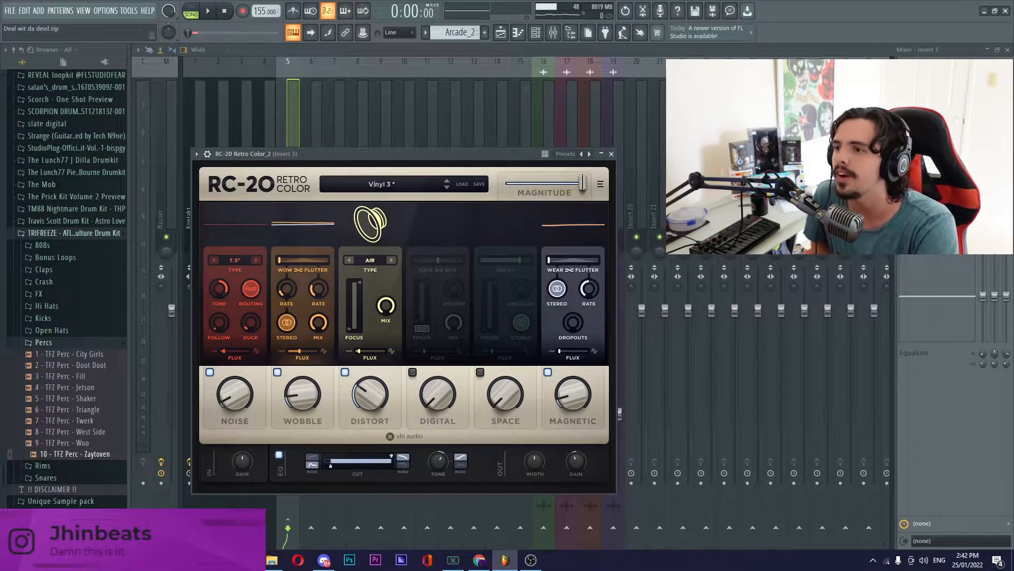
left_click_drag(412, 153, 455, 124)
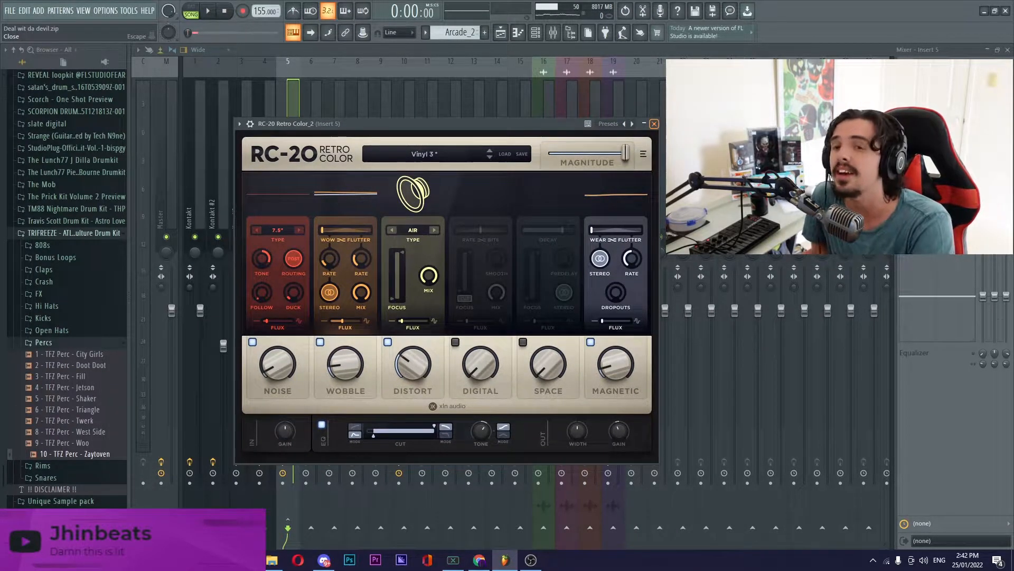
left_click(654, 123)
Step: Inspect the ValhallaVintageVerb settings on mixer Insert 5, and close the effect window
left_click(946, 112)
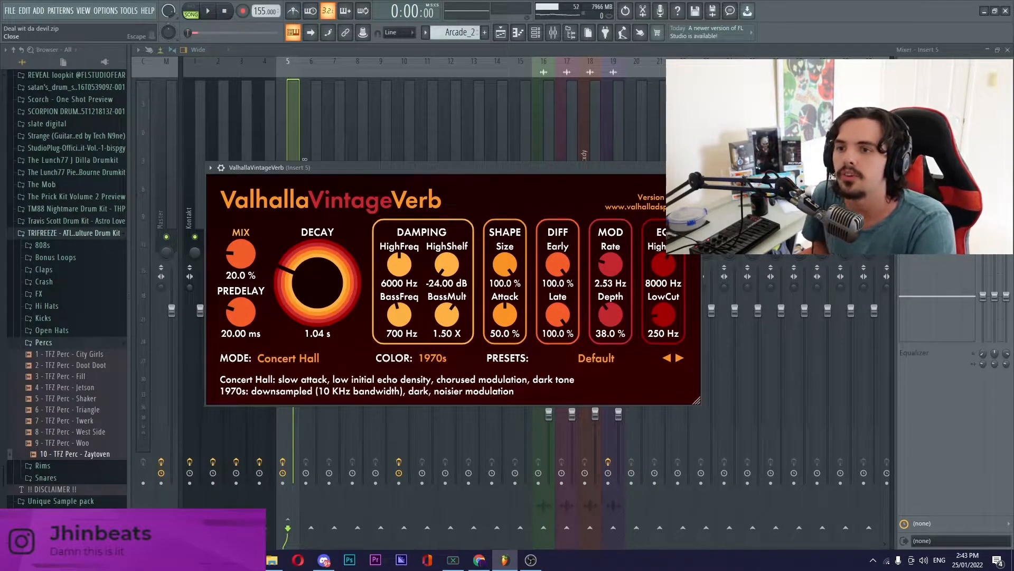
left_click(658, 168)
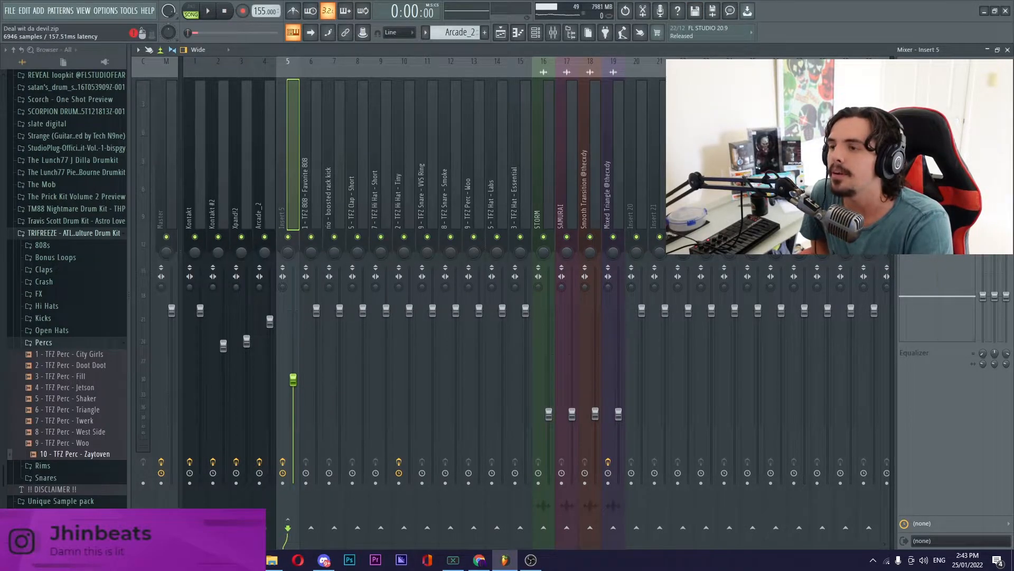
Step: Inspect the remaining effects on mixer Insert 5, SoundShifter Pitch Stereo, Portal and Fruity Love Philter, closing each effect window
left_click(941, 100)
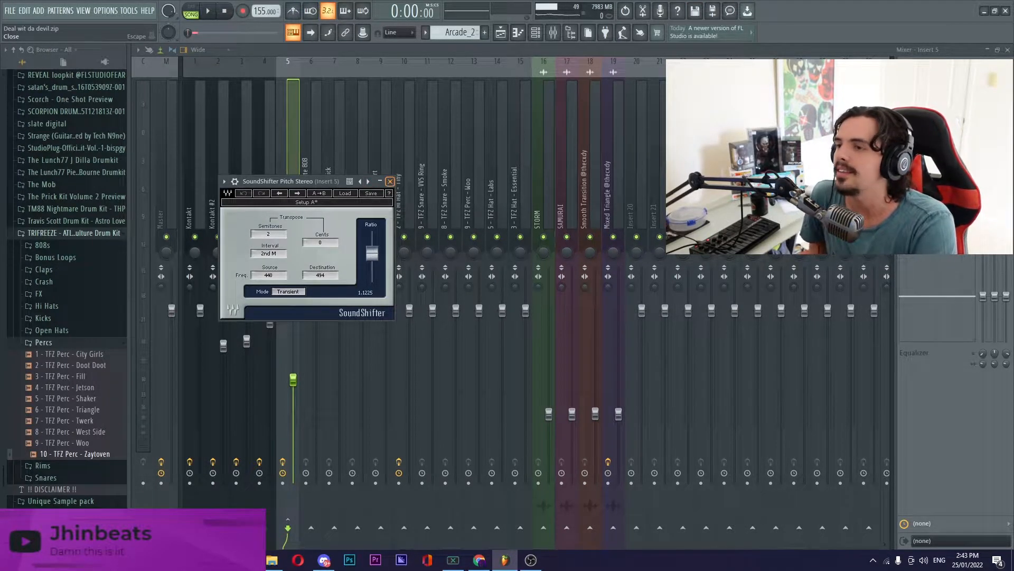
left_click(390, 181)
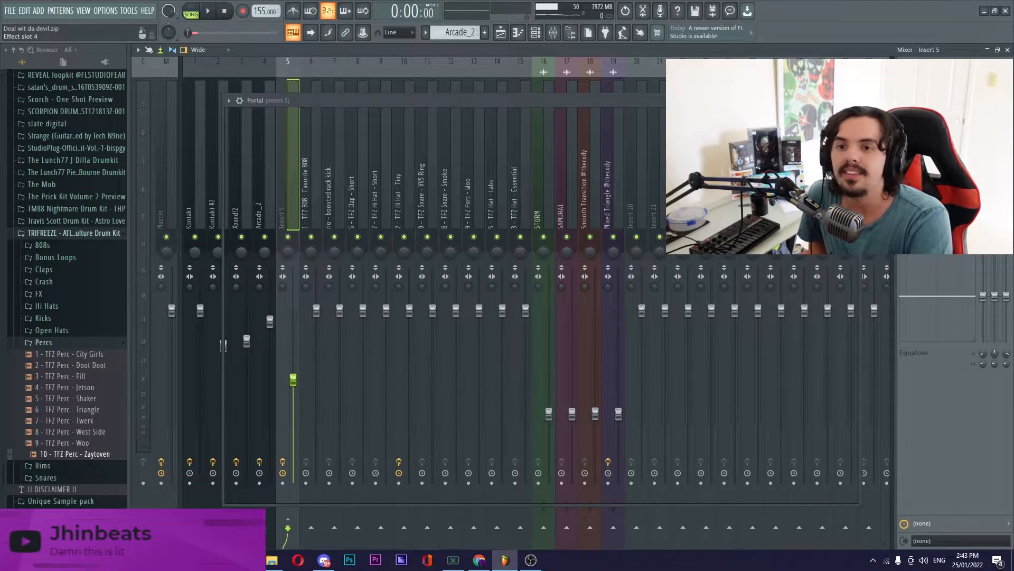
left_click(940, 130)
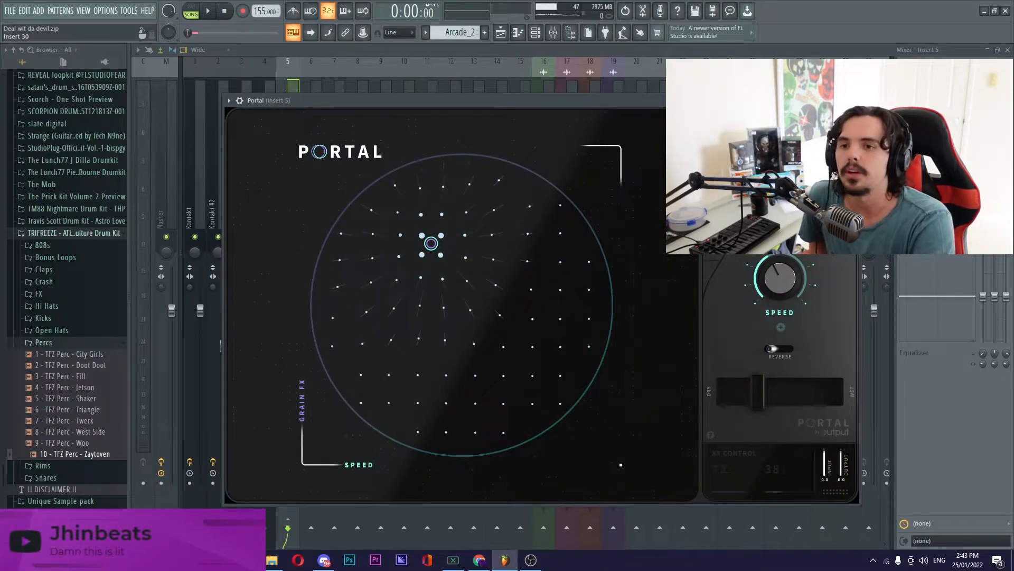
left_click(855, 101)
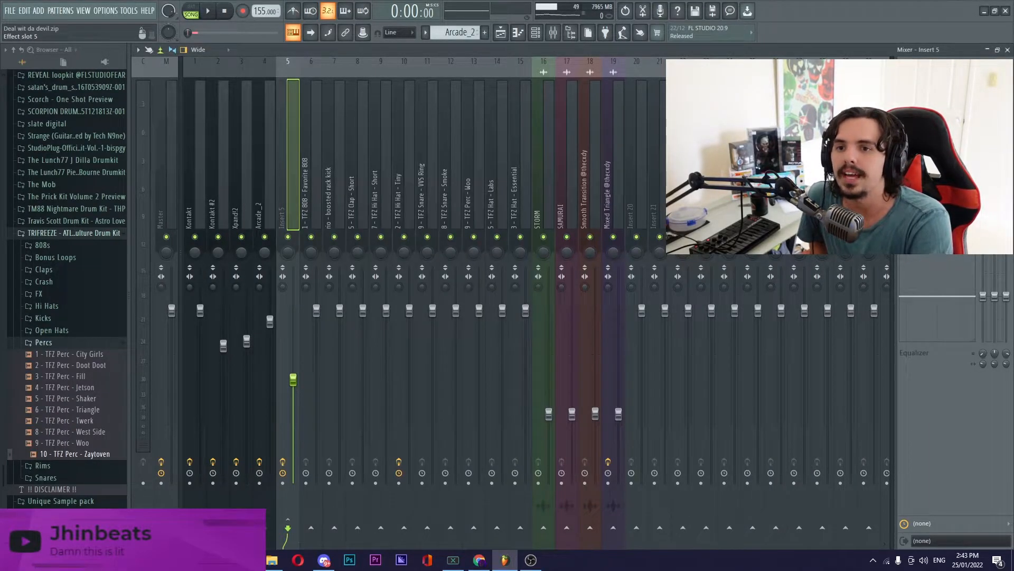
left_click(941, 147)
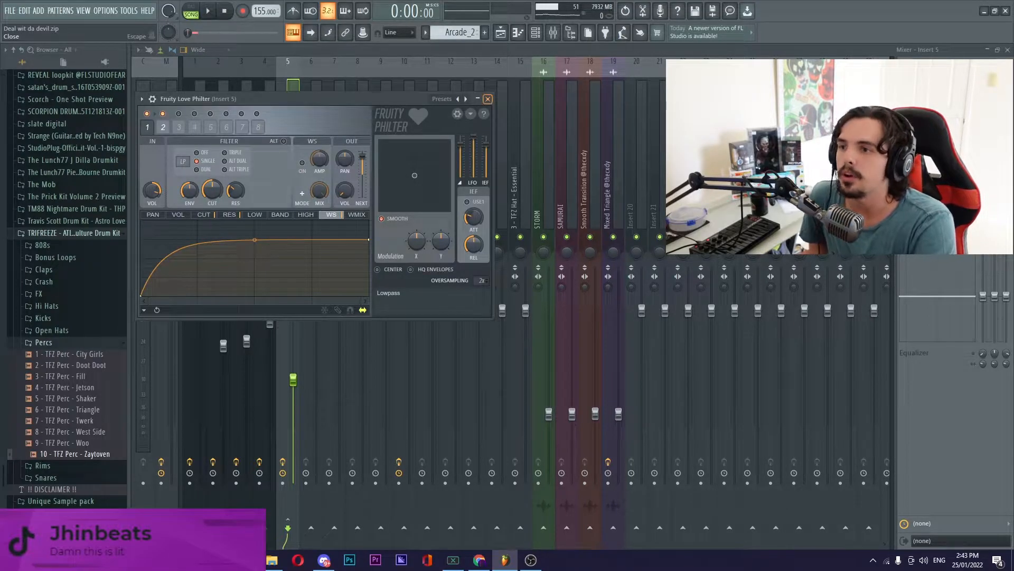
left_click(488, 98)
Step: Open the 5 - TFZ Clap - Short pattern in the piano roll and listen to it in pattern mode
left_click(501, 32)
double_click(422, 207)
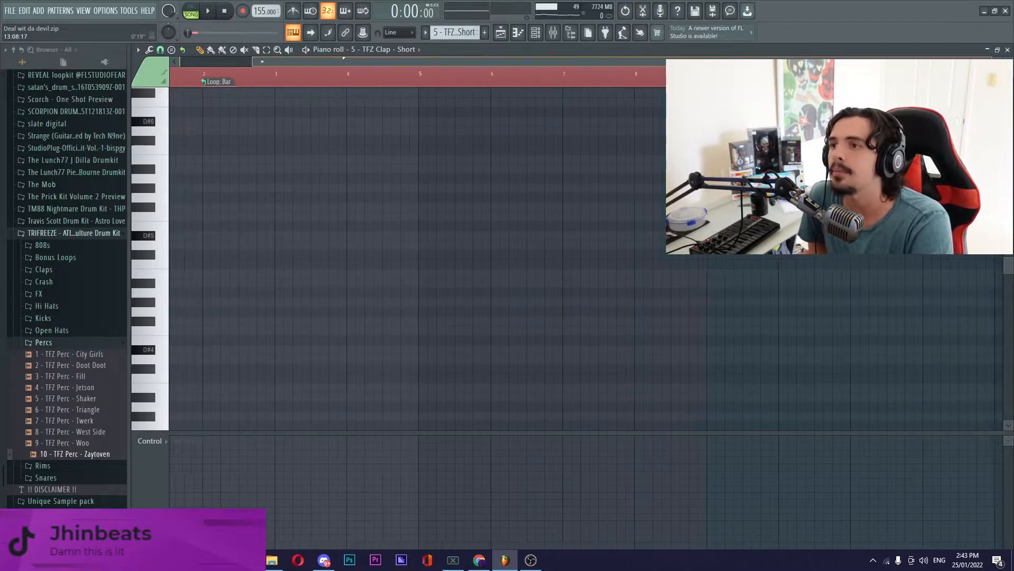
left_click(205, 264)
double_click(180, 74)
left_click(190, 11)
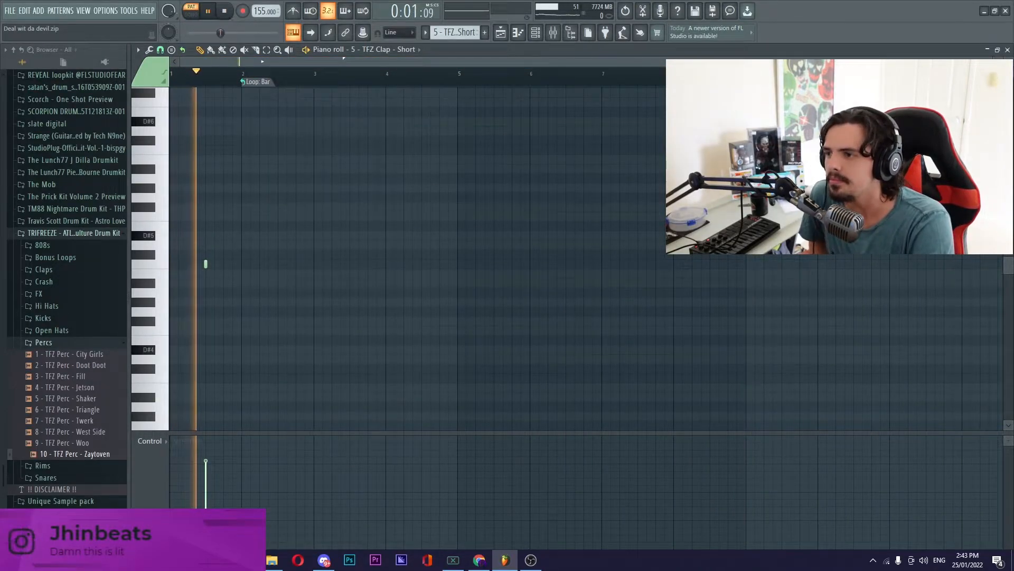
key("space")
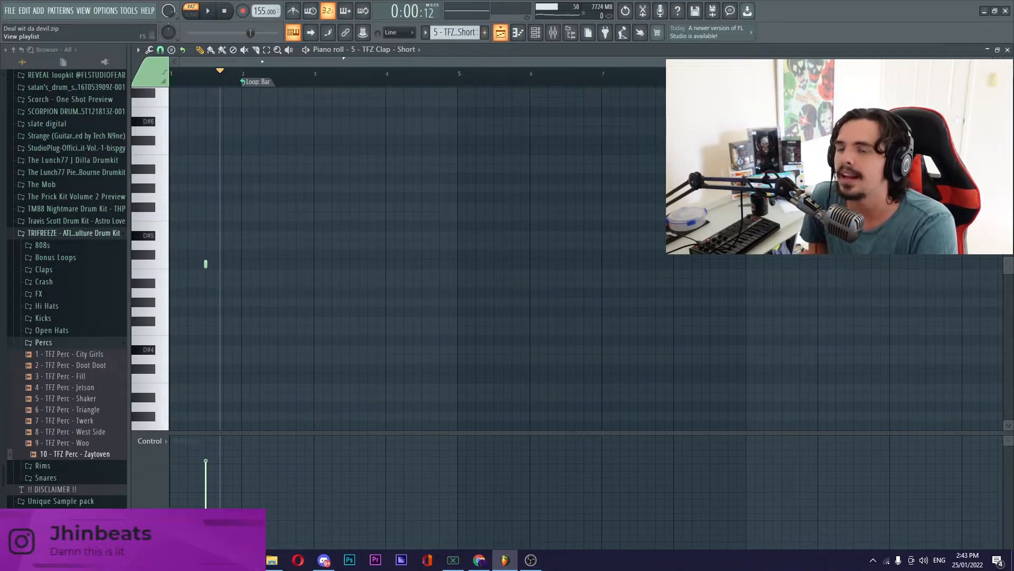
Step: Open the 7 - TFZ Hi Hat - Short pattern from the playlist and play its notes in the piano roll
left_click(292, 33)
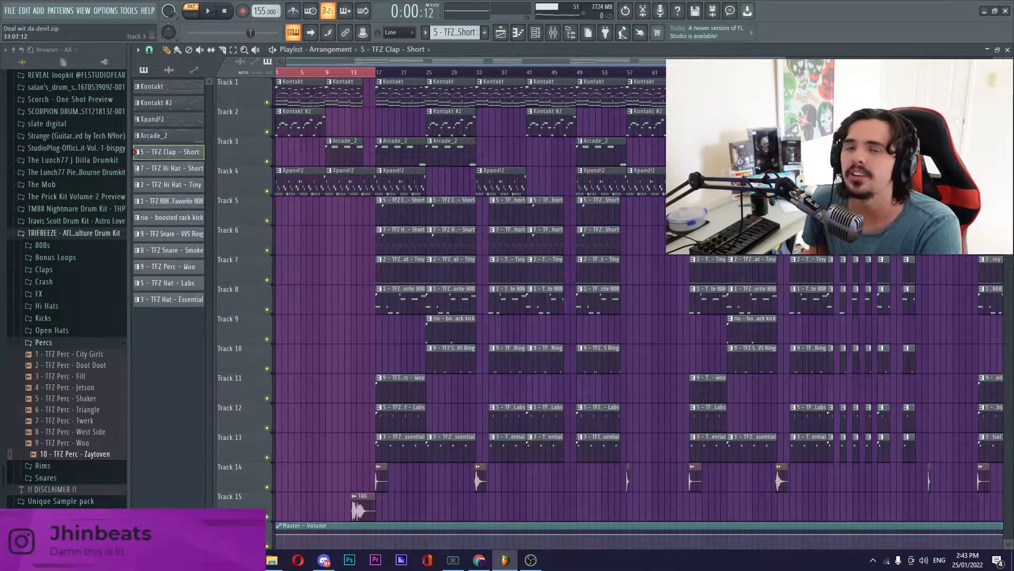
double_click(400, 240)
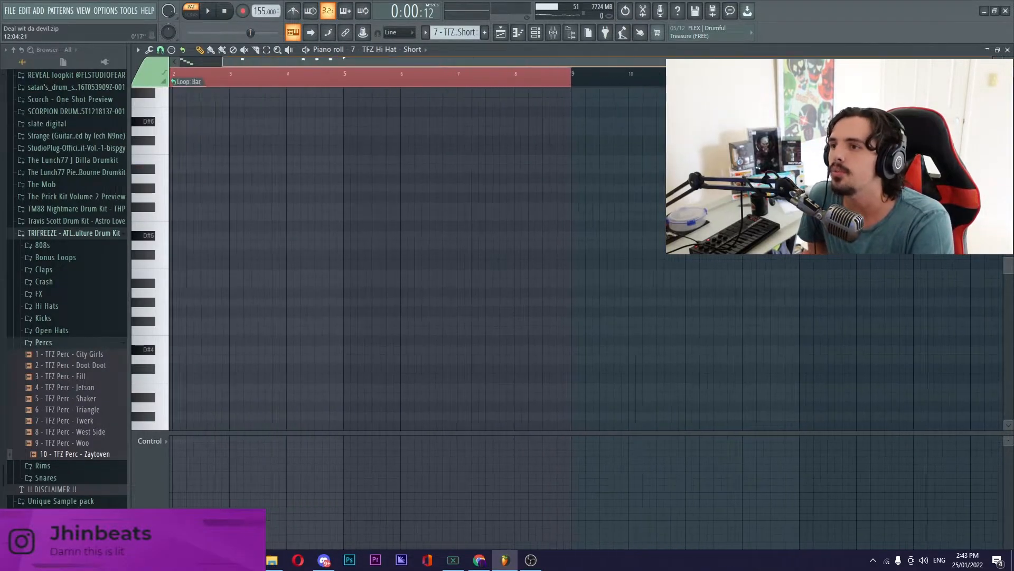
key("space")
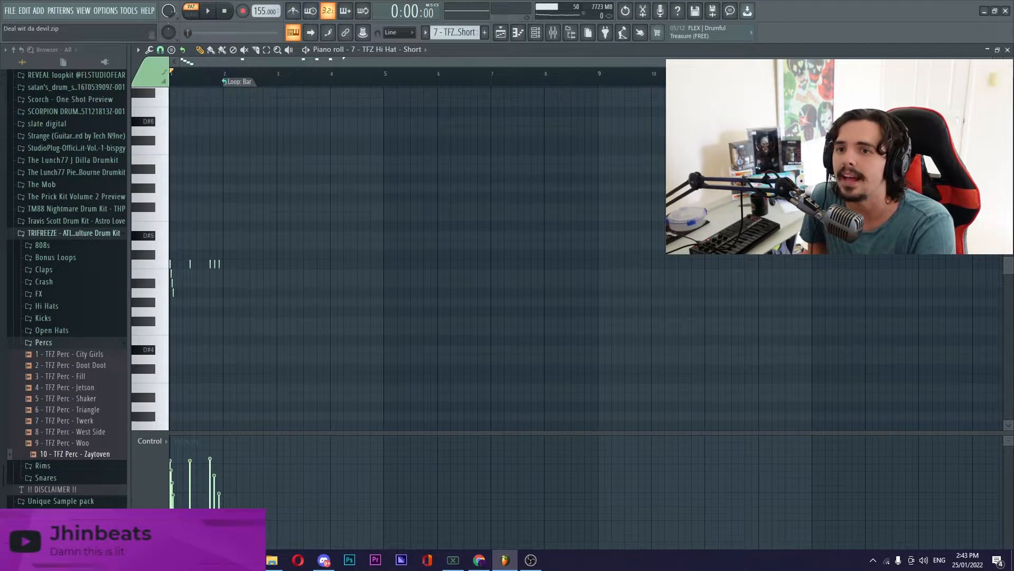
scroll(417, 259, "up", 5)
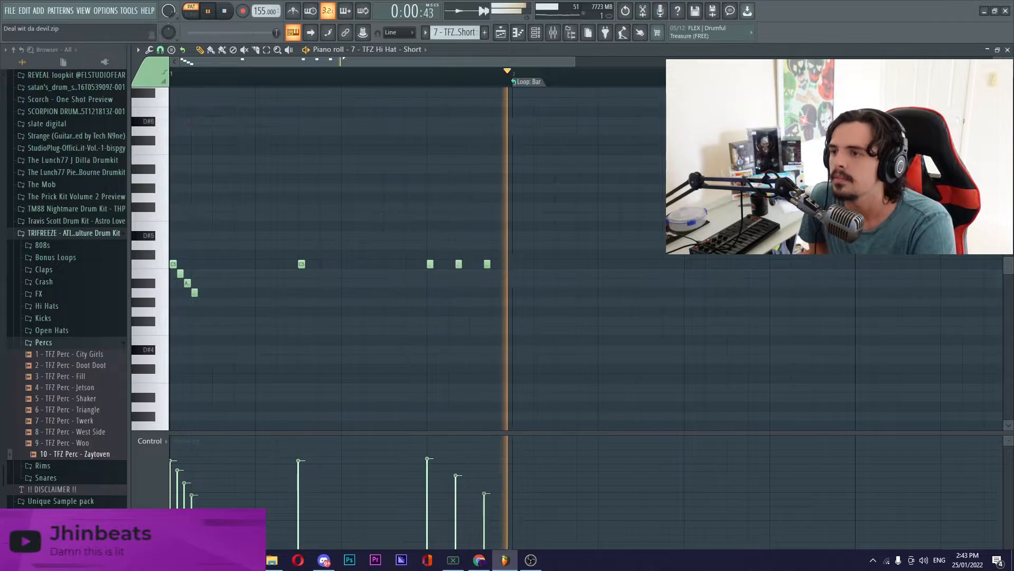
key("ctrl+space")
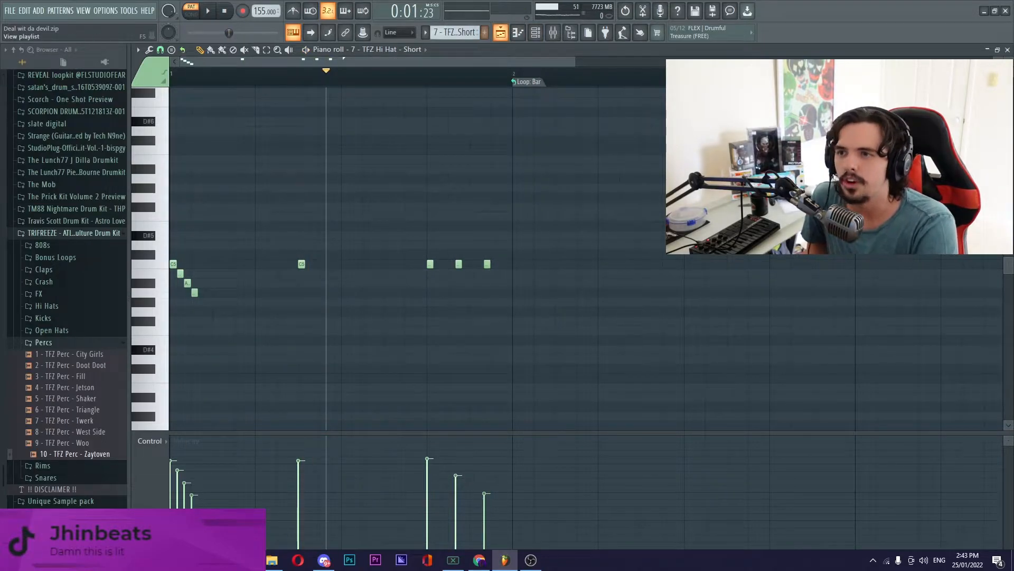
Step: Examine the full 2 - TFZ Hi Hat - Tiny pattern in the piano roll, and inspect the PanMan settings on its mixer track
left_click(500, 32)
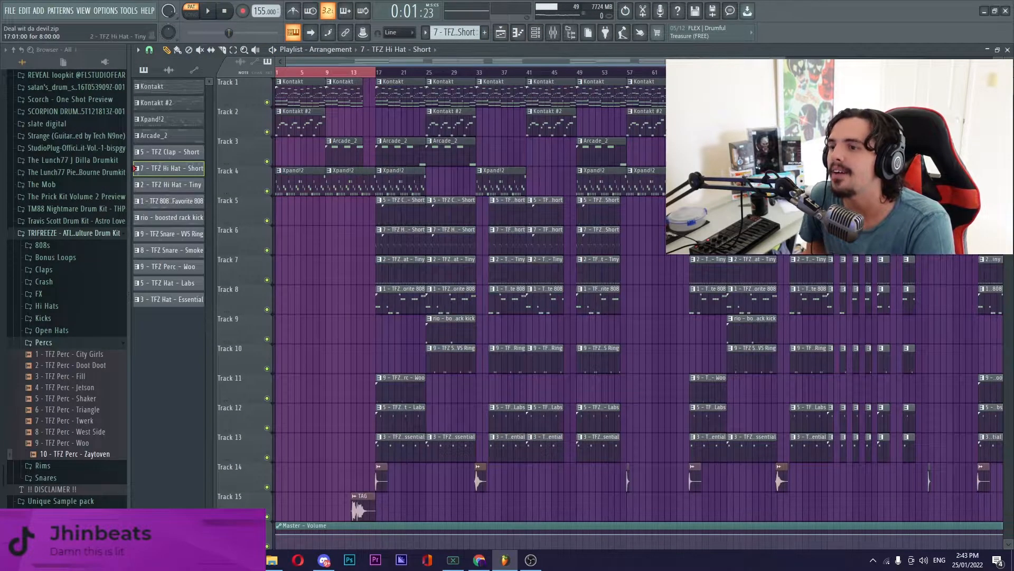
double_click(406, 269)
left_click_drag(460, 62, 257, 62)
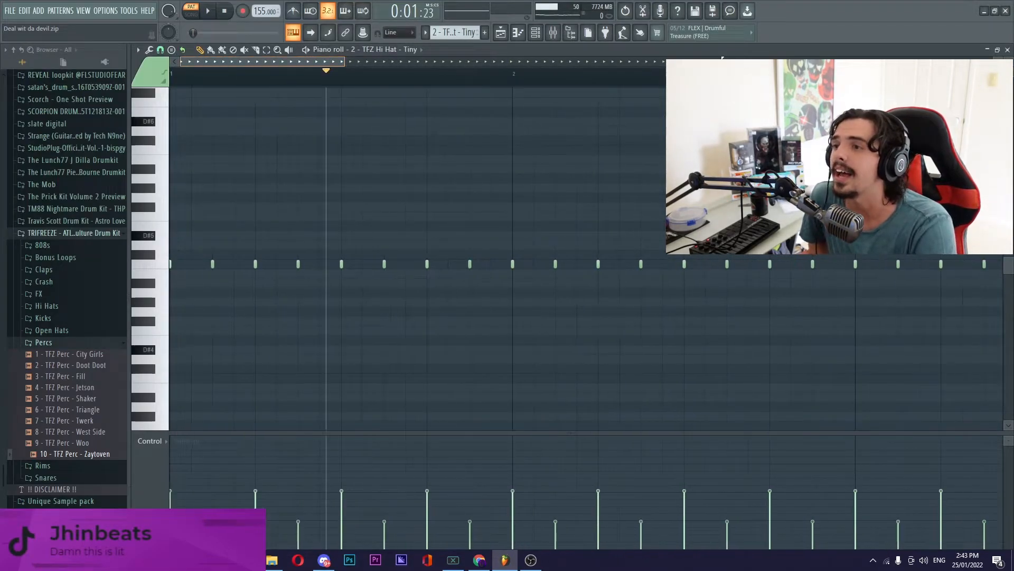
left_click_drag(344, 62, 652, 61)
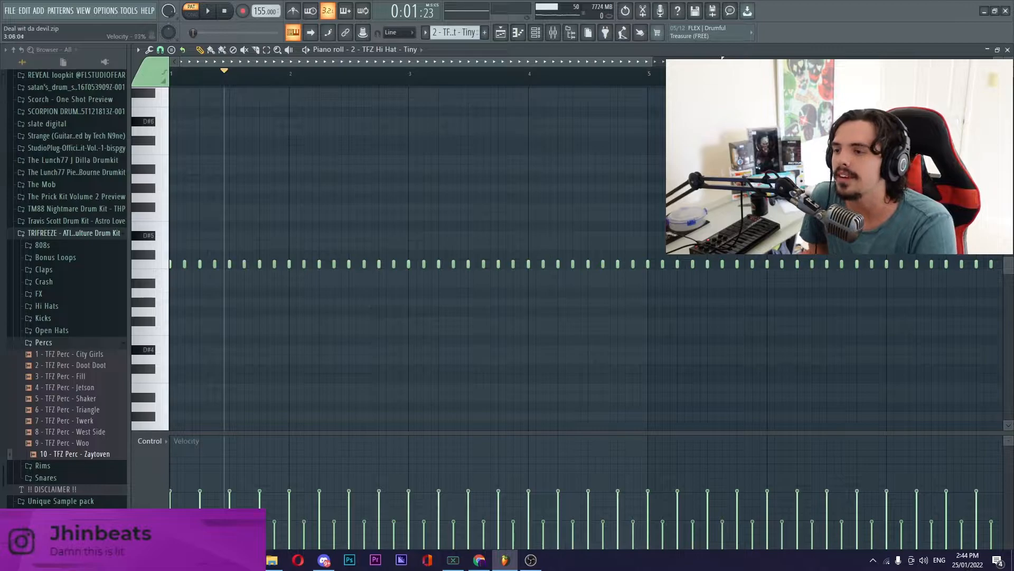
left_click_drag(654, 61, 918, 61)
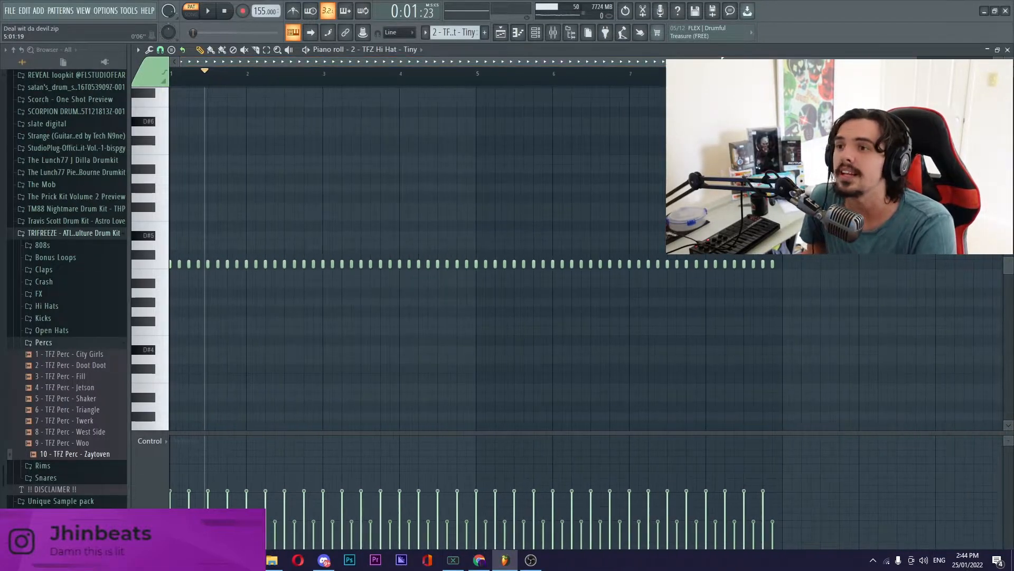
left_click(553, 33)
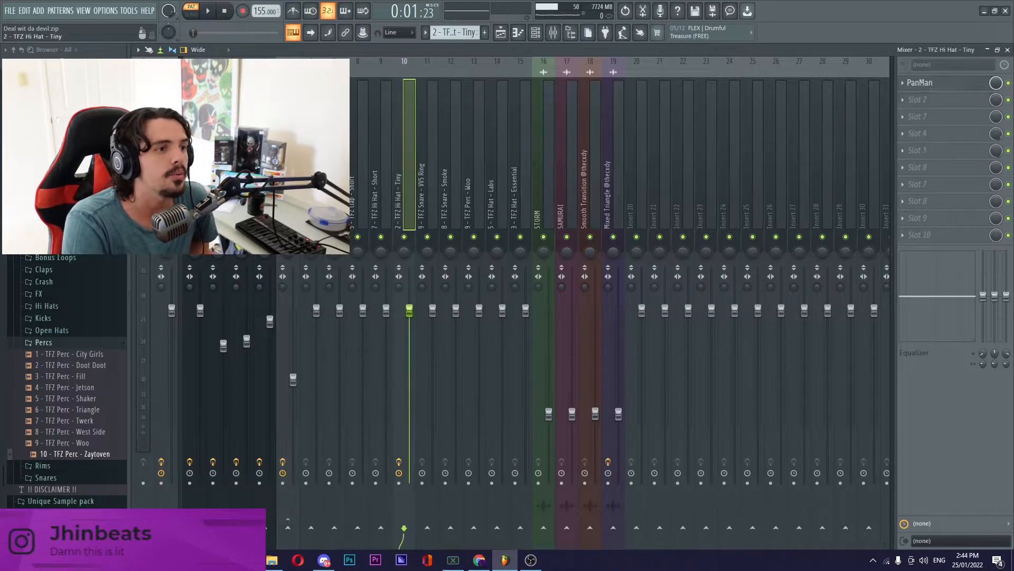
left_click(938, 80)
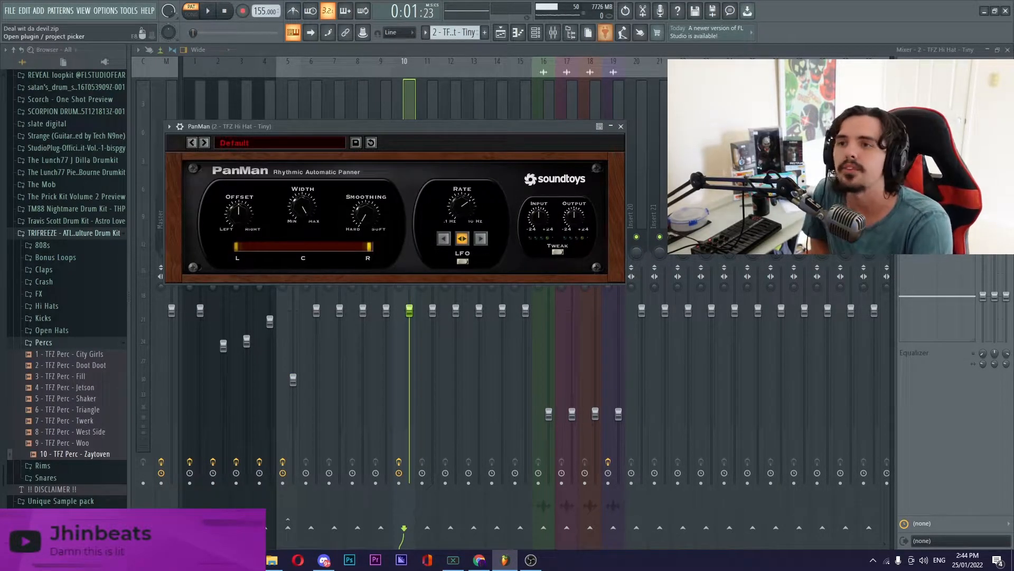
Step: Play the 1 - TFZ 808 - Favorite 808 pattern in the piano roll, and select its high B5 note just before bar 5
left_click(500, 33)
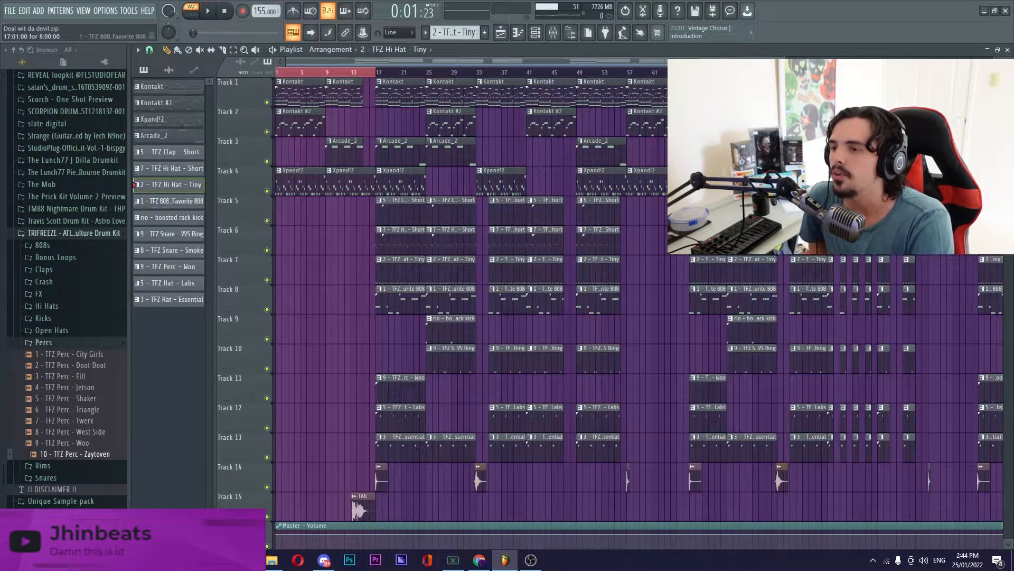
double_click(400, 300)
left_click_drag(679, 62, 212, 65)
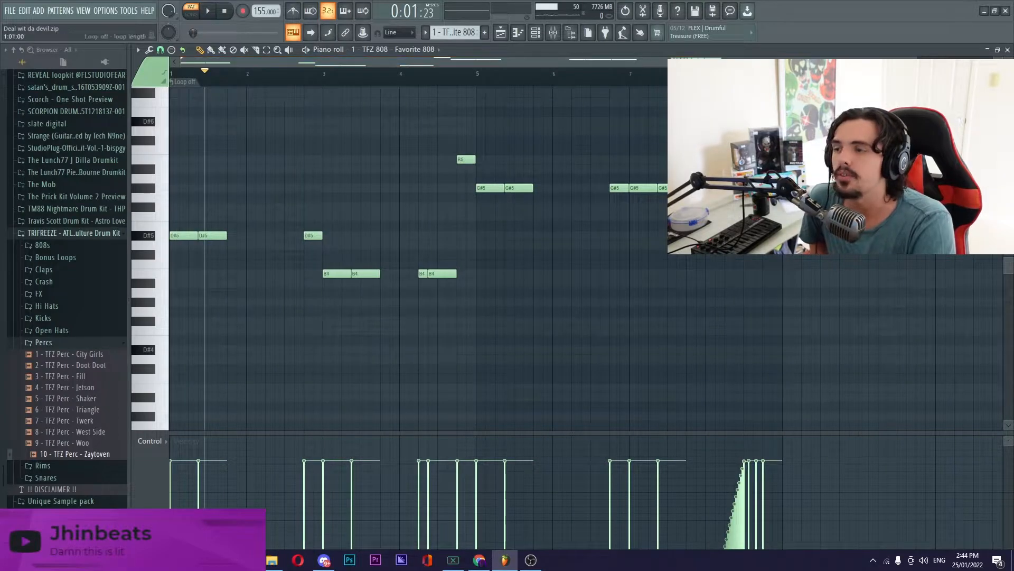
key("space")
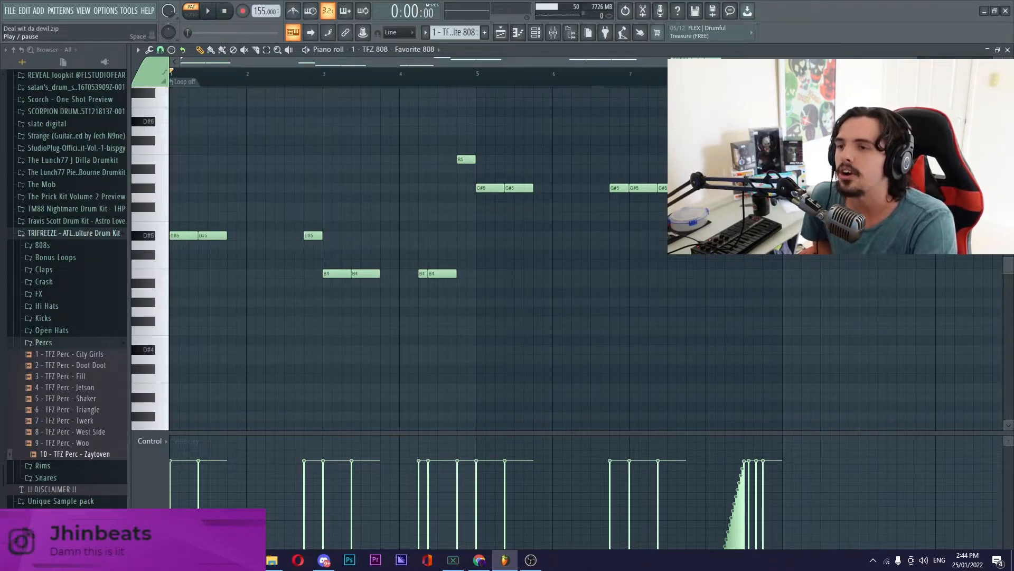
mouse_move(181, 61)
left_mouse_down()
mouse_move(584, 61)
mouse_move(180, 61)
left_mouse_up()
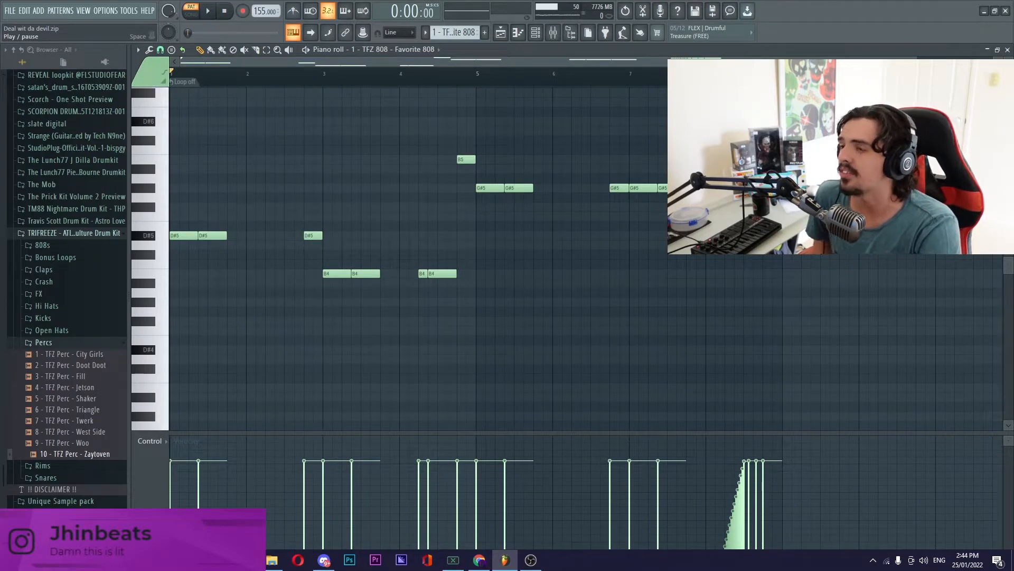
key("space")
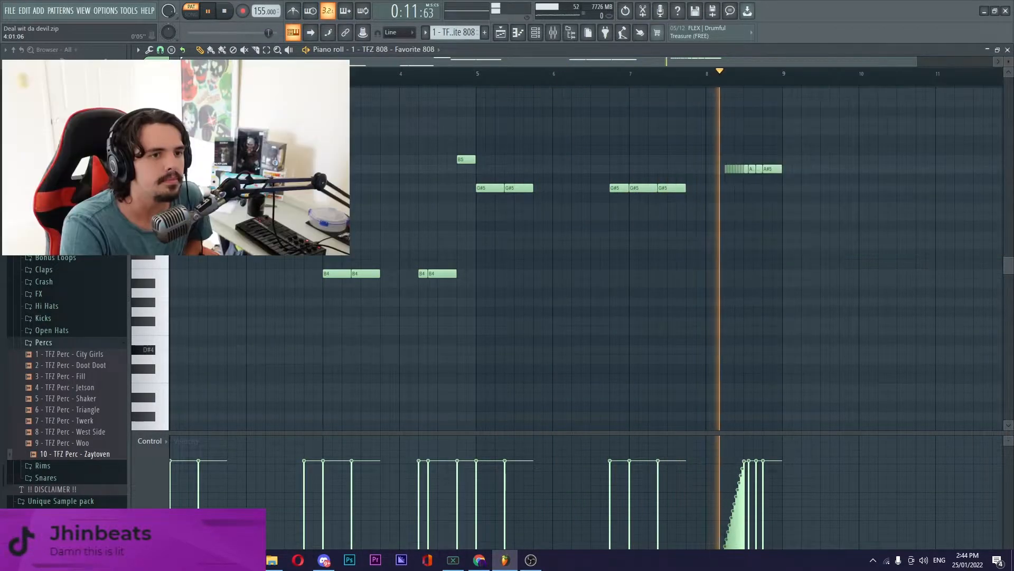
key("space")
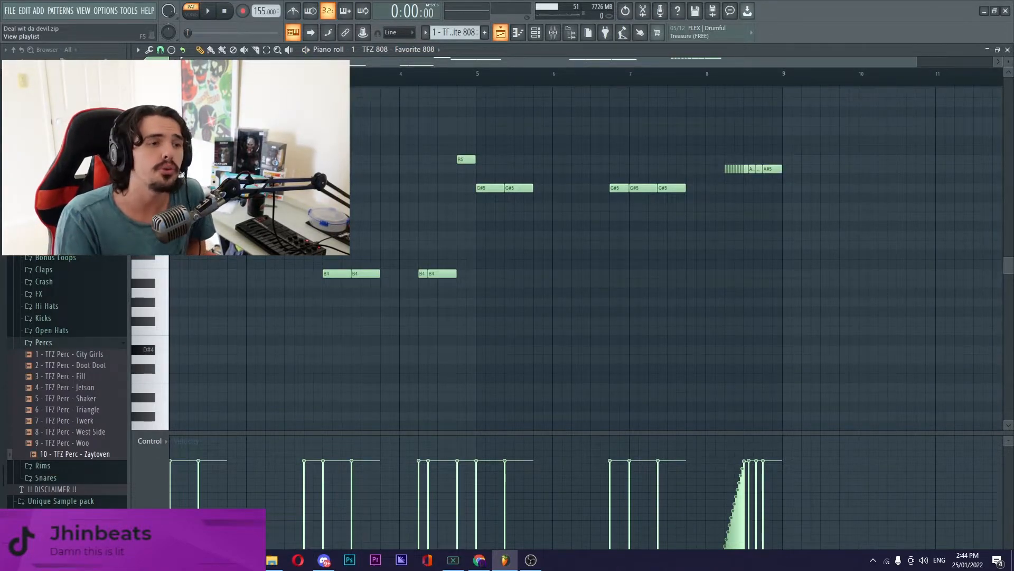
key("e")
left_click_drag(457, 117, 470, 174)
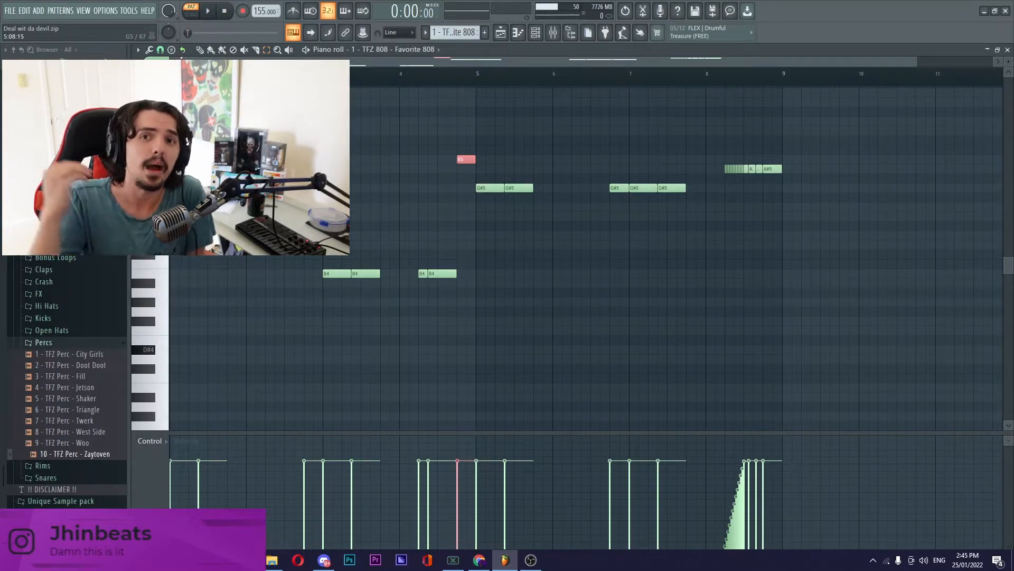
Step: Open the rio - boosted rack kick pattern from the playlist and play it from the start
left_click(500, 33)
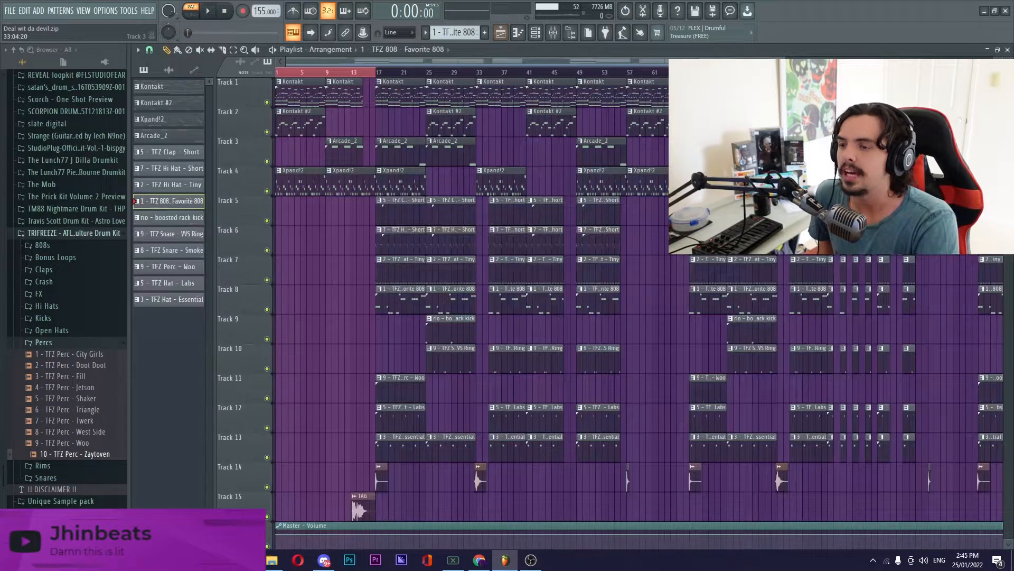
double_click(451, 330)
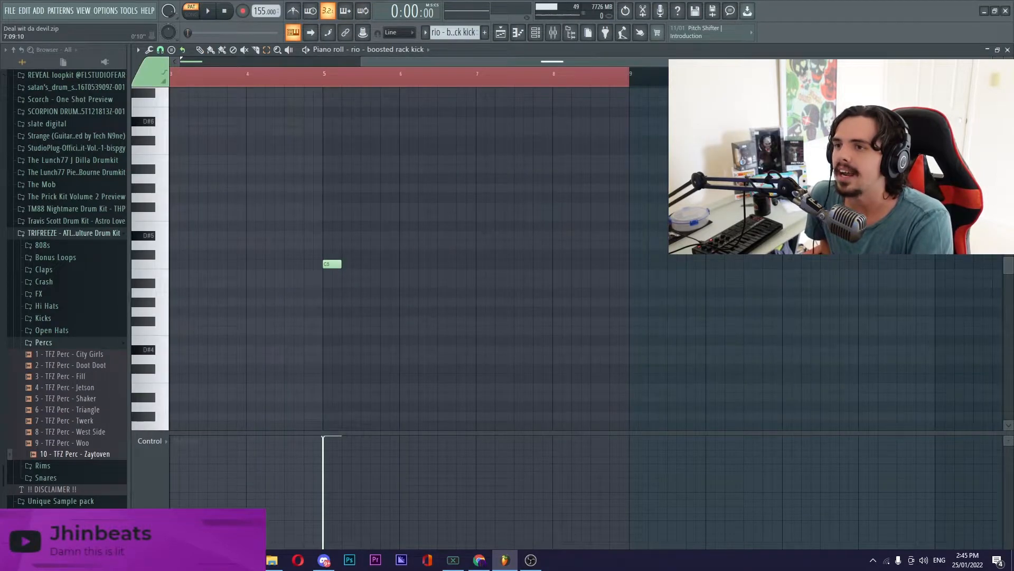
scroll(517, 328, "left", 3)
left_click(225, 11)
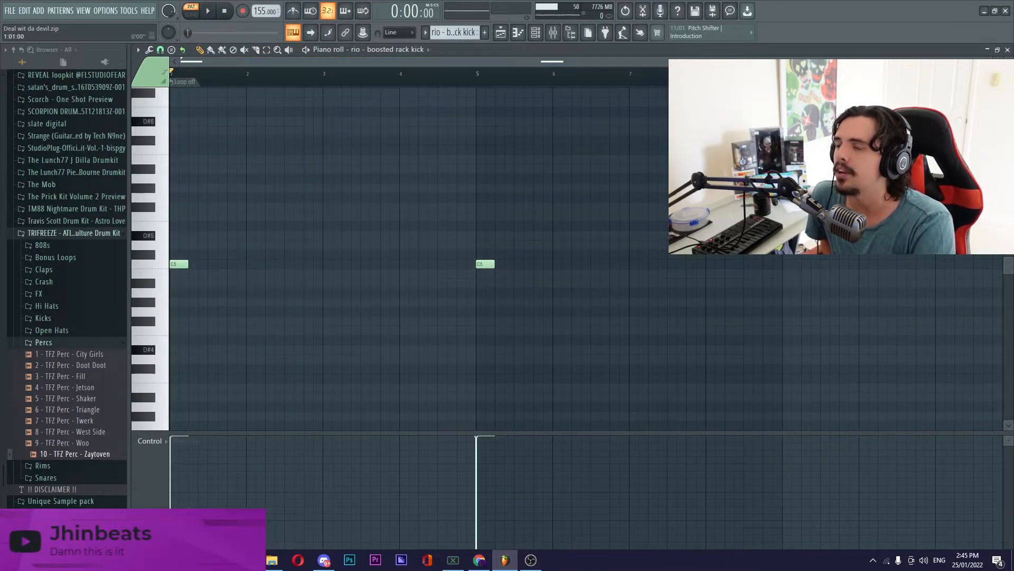
left_click(208, 11)
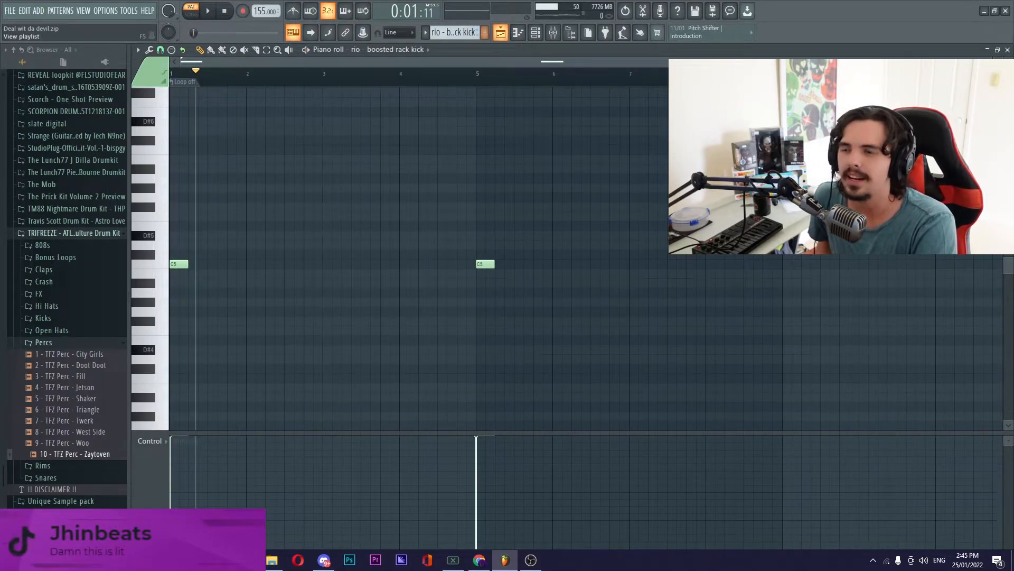
Step: Review the 9 - TFZ Snare - VVS Ring pattern from the playlist, and play the 9 - TFZ Perc - Woo pattern
left_click(518, 32)
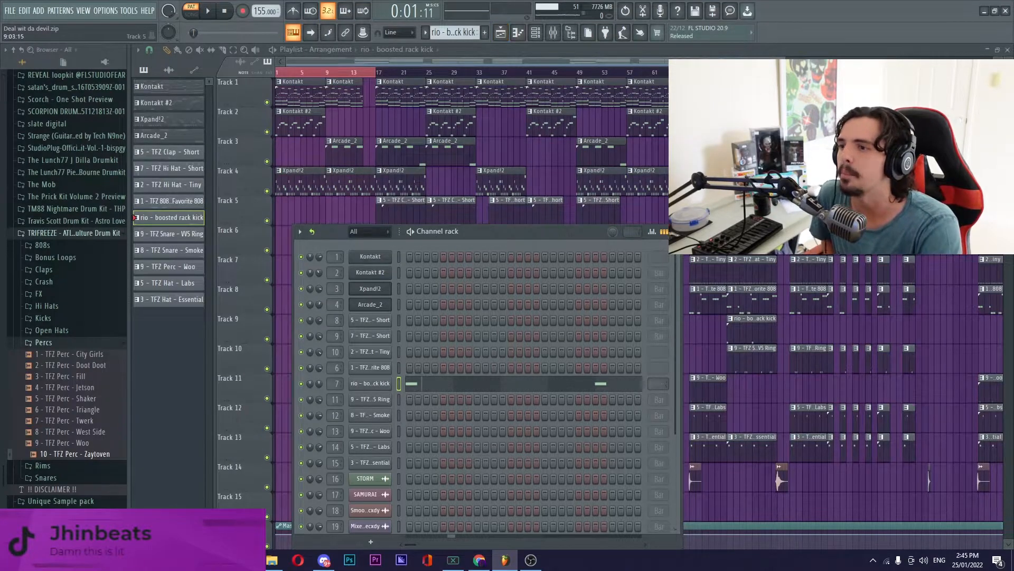
key("F6")
double_click(452, 360)
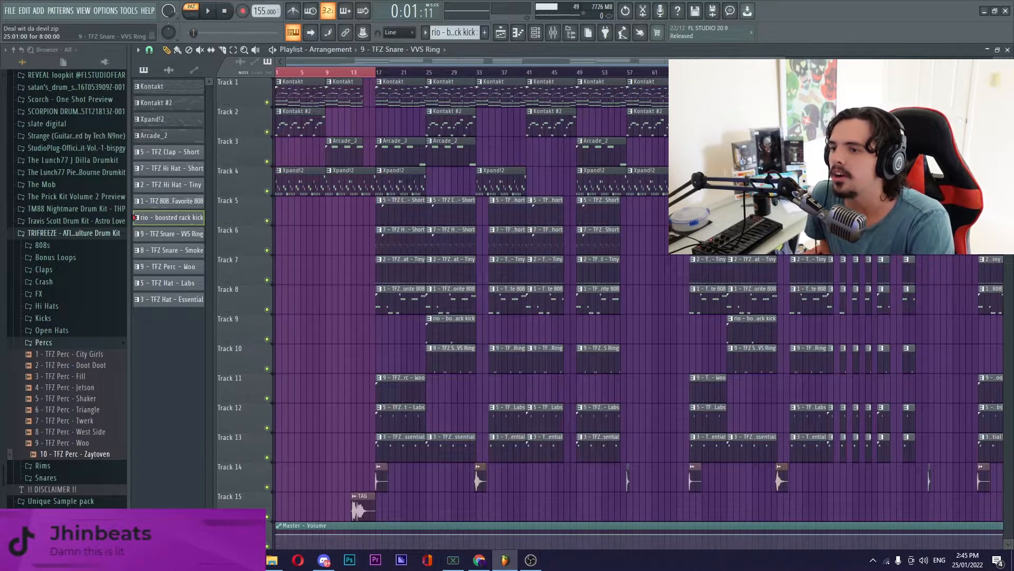
left_click_drag(440, 62, 261, 62)
left_click(189, 73)
key("space")
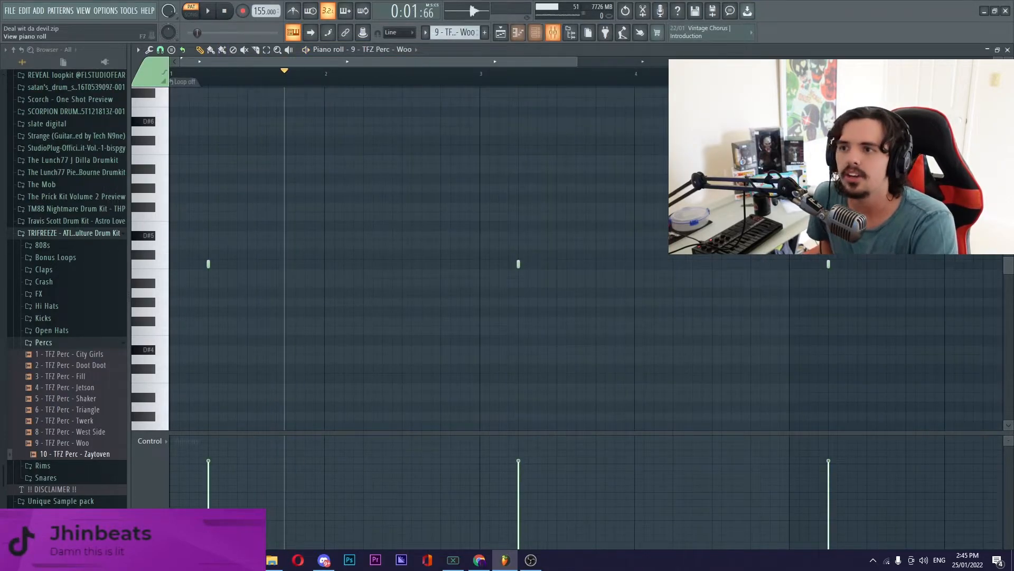
Step: Open the 5 - TFZ Hat - Labs pattern from the playlist and review its notes in the piano roll
left_click(500, 33)
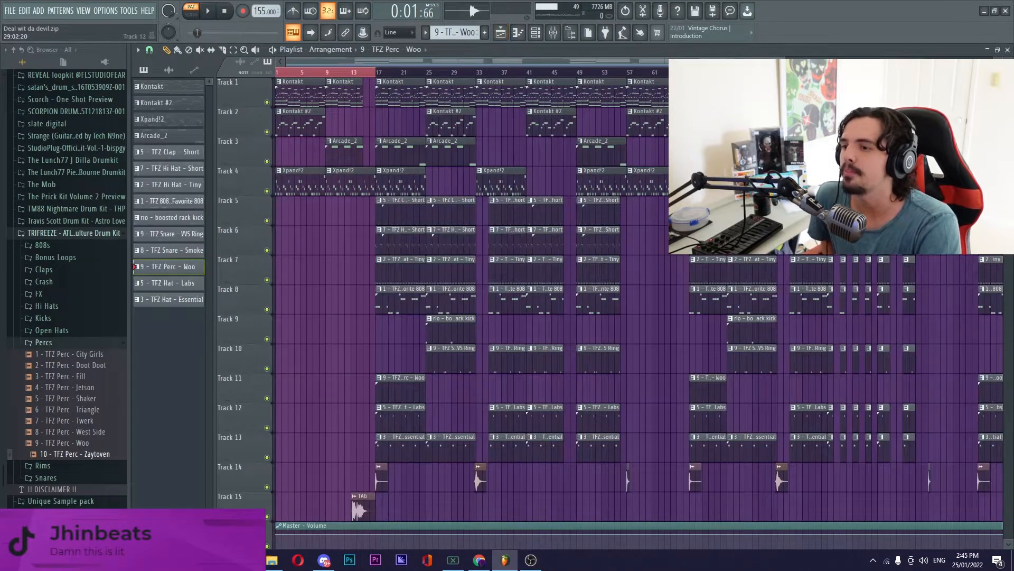
double_click(400, 423)
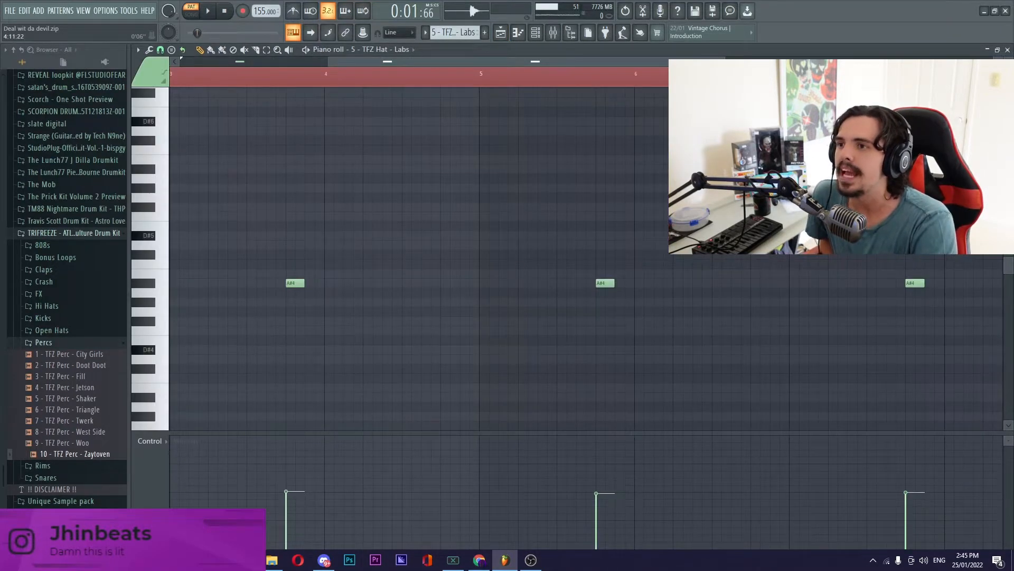
double_click(250, 74)
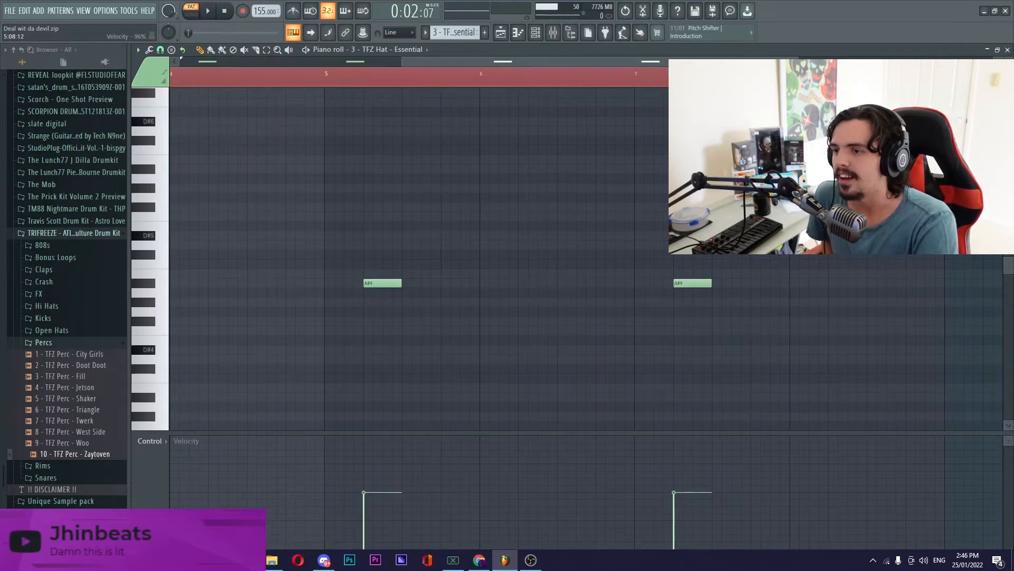
Step: Play the 3 - TFZ Hat - Essential pattern in the piano roll from its beginning
left_click_drag(417, 61, 182, 61)
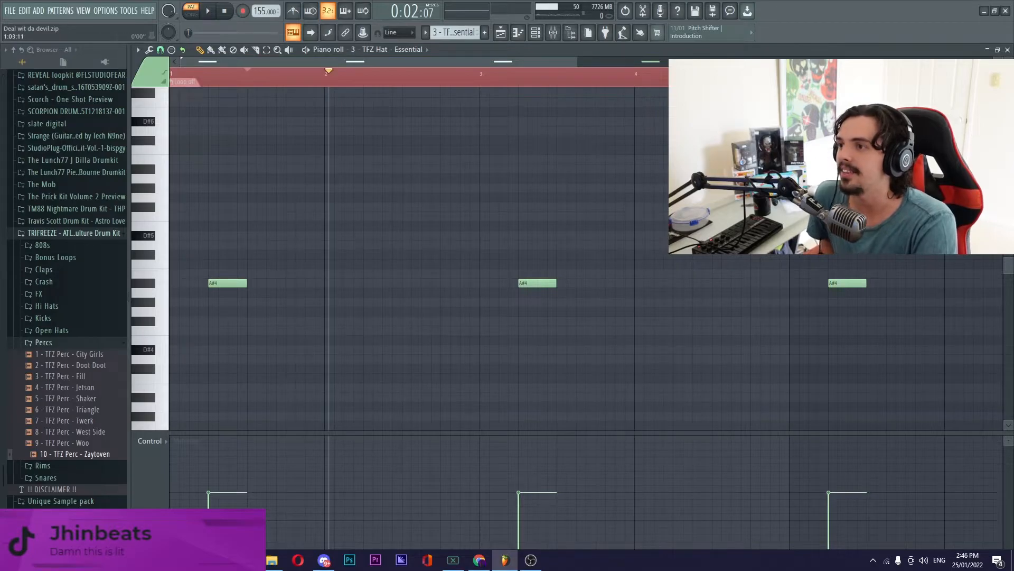
double_click(189, 74)
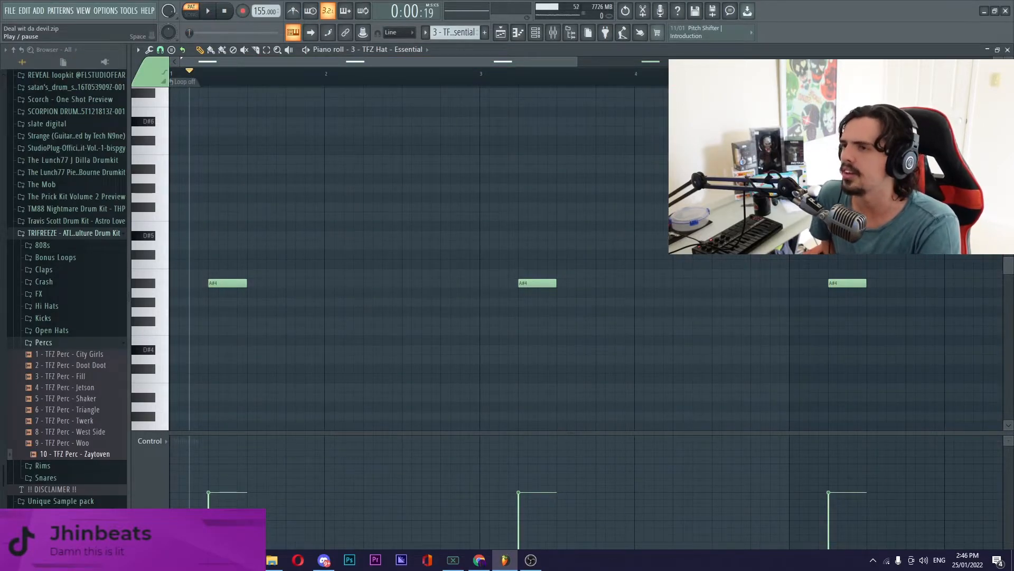
left_click(208, 10)
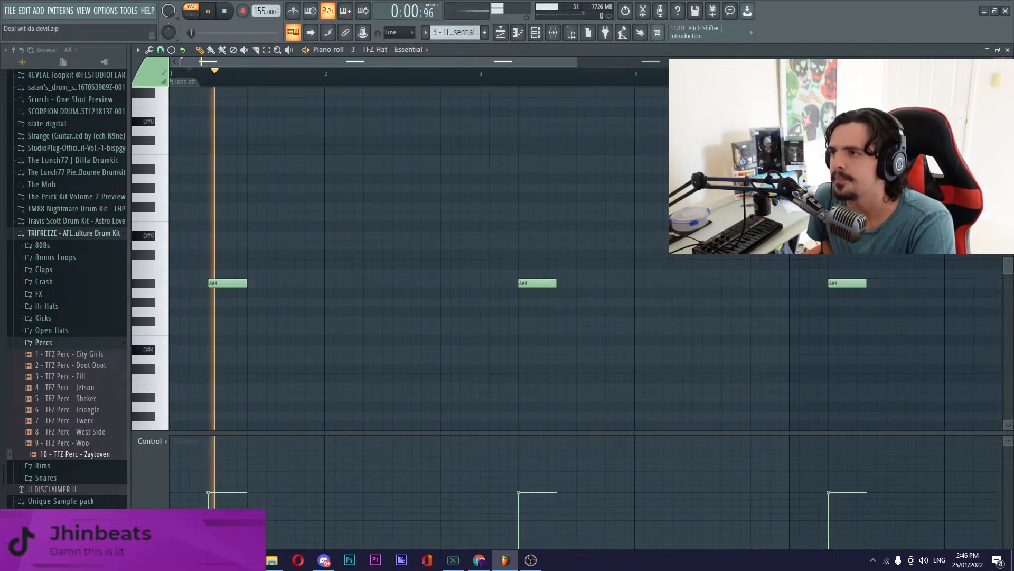
Step: Inspect the sample settings of the TAG, SAMURAI, Smooth Transition, Mixed Triangle and STORM audio clips in the arrangement
left_click(500, 32)
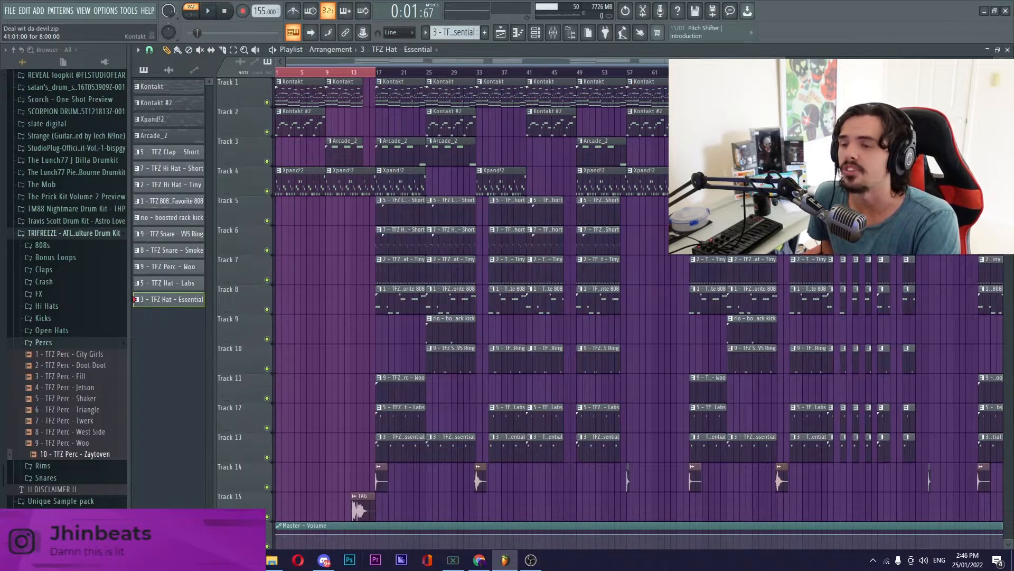
left_click_drag(349, 61, 393, 62)
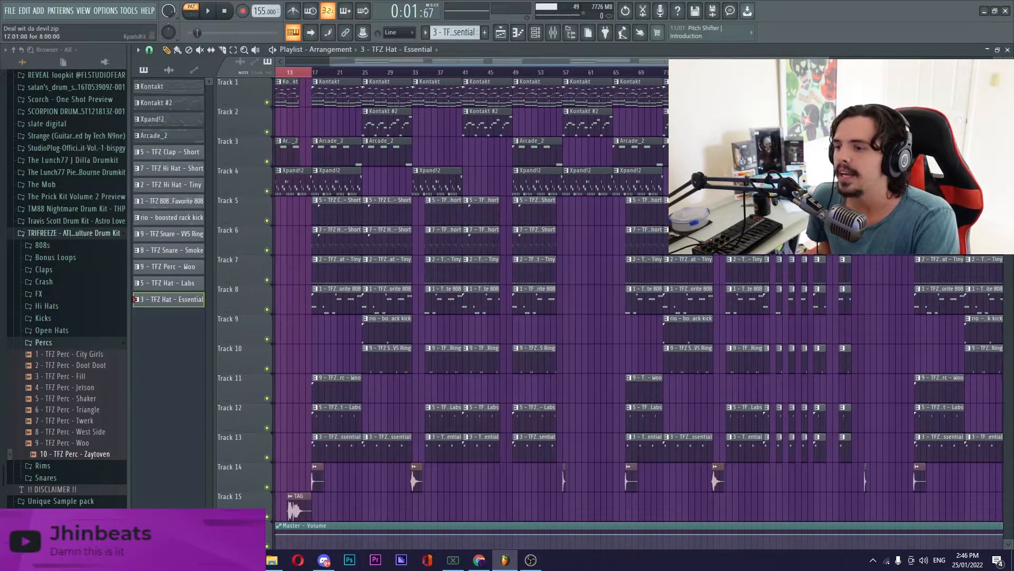
double_click(298, 509)
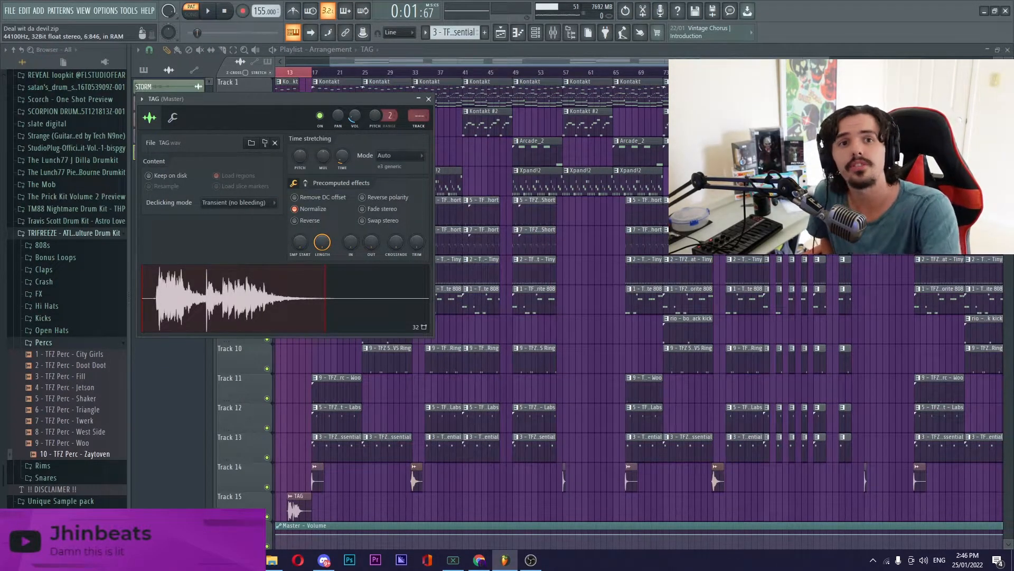
double_click(417, 480)
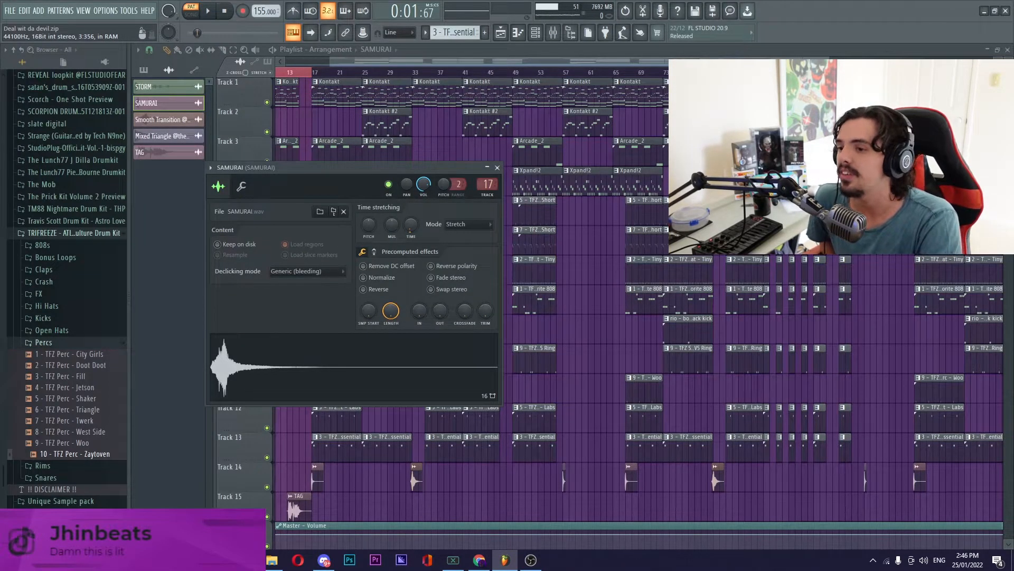
double_click(416, 480)
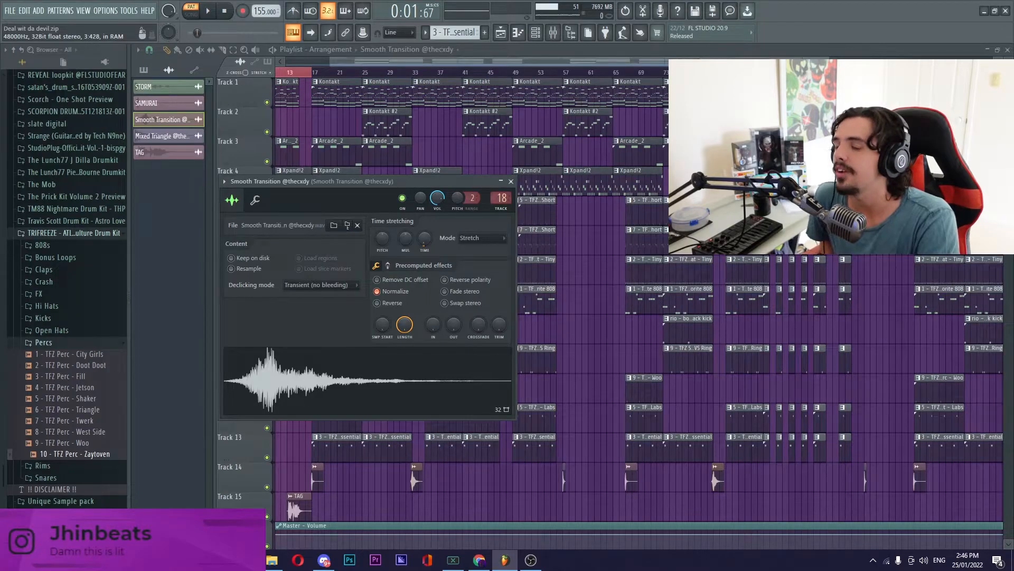
double_click(163, 136)
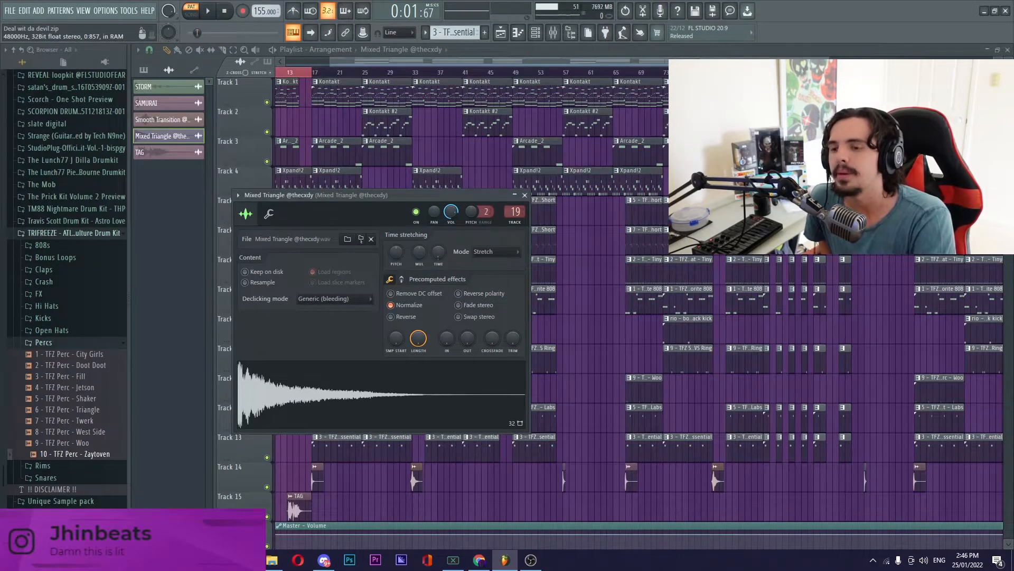
scroll(606, 480, "right", 10)
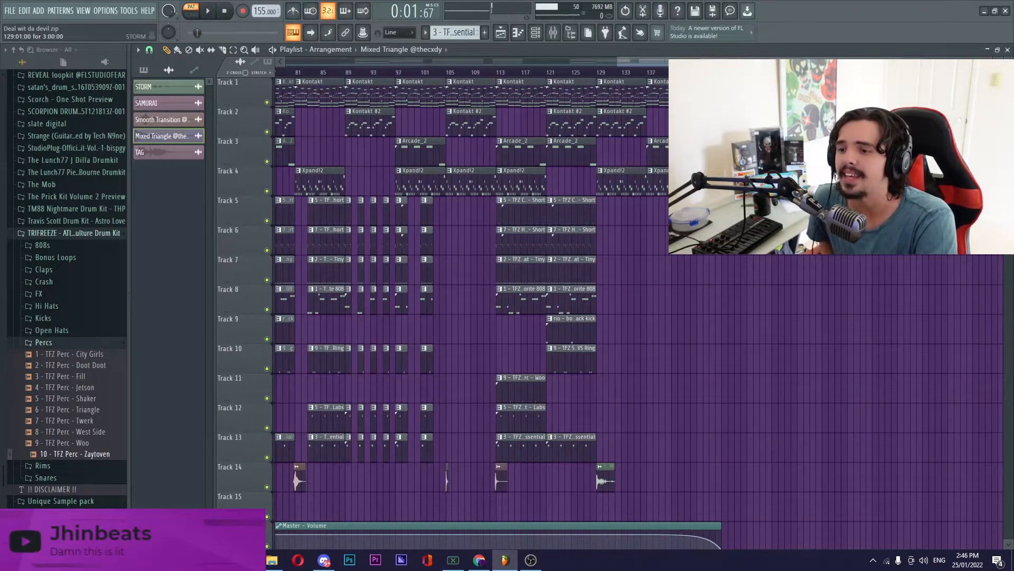
double_click(606, 480)
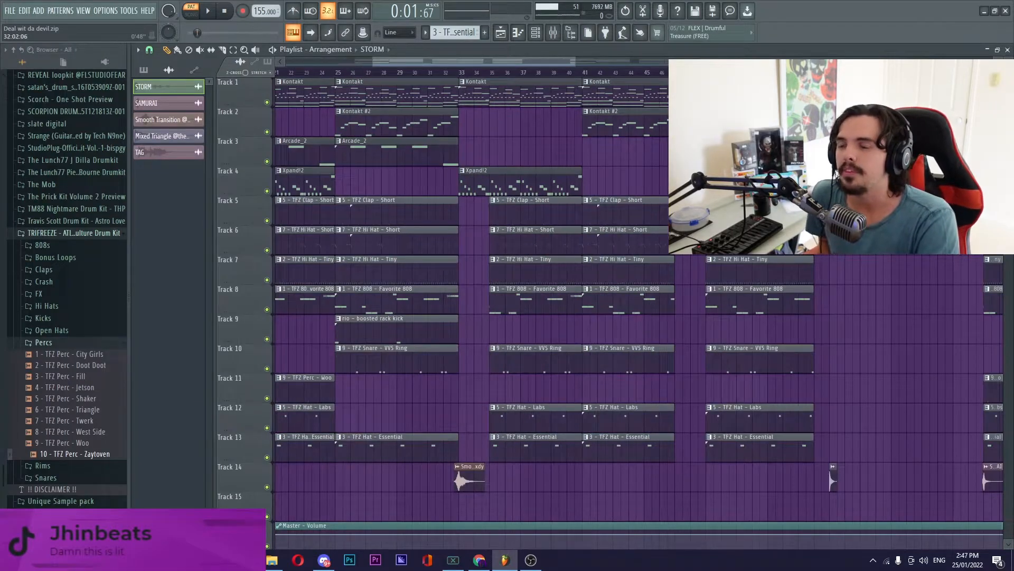
Step: Examine the drum breaks in the arrangement and the mix level automation clips on tracks 16 to 19
scroll(639, 289, "right", 2)
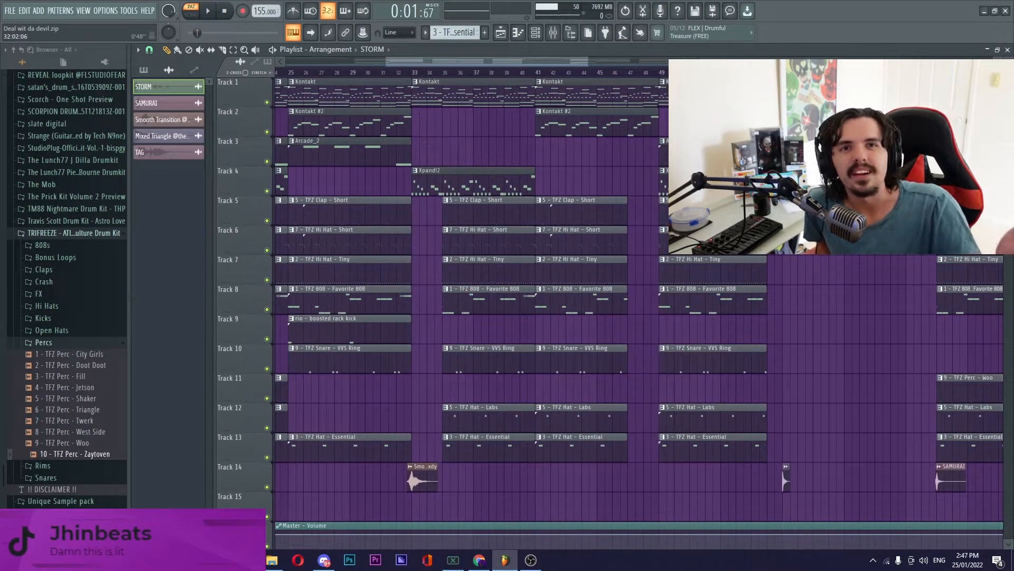
left_click_drag(587, 61, 861, 62)
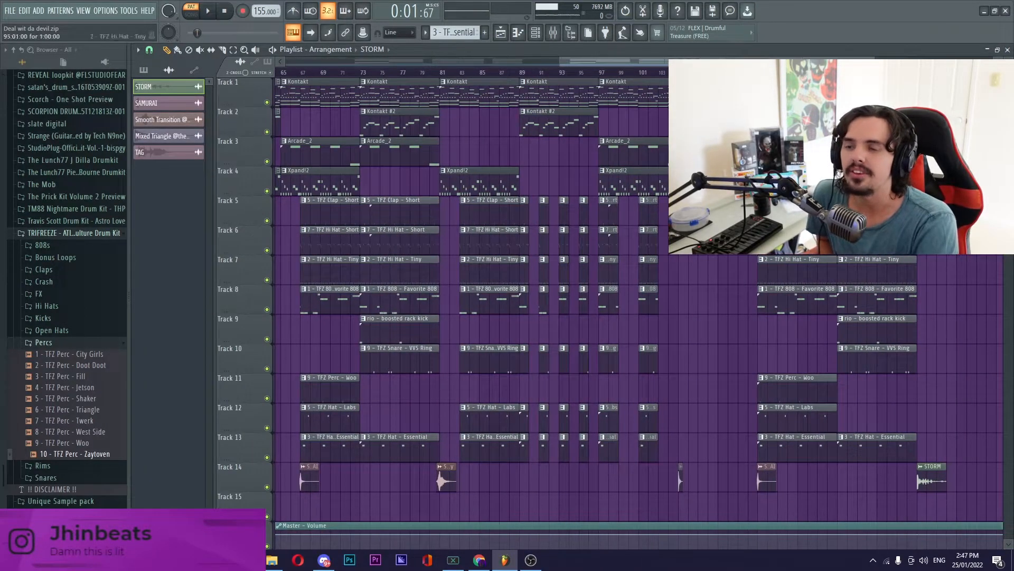
scroll(633, 306, "down", 5)
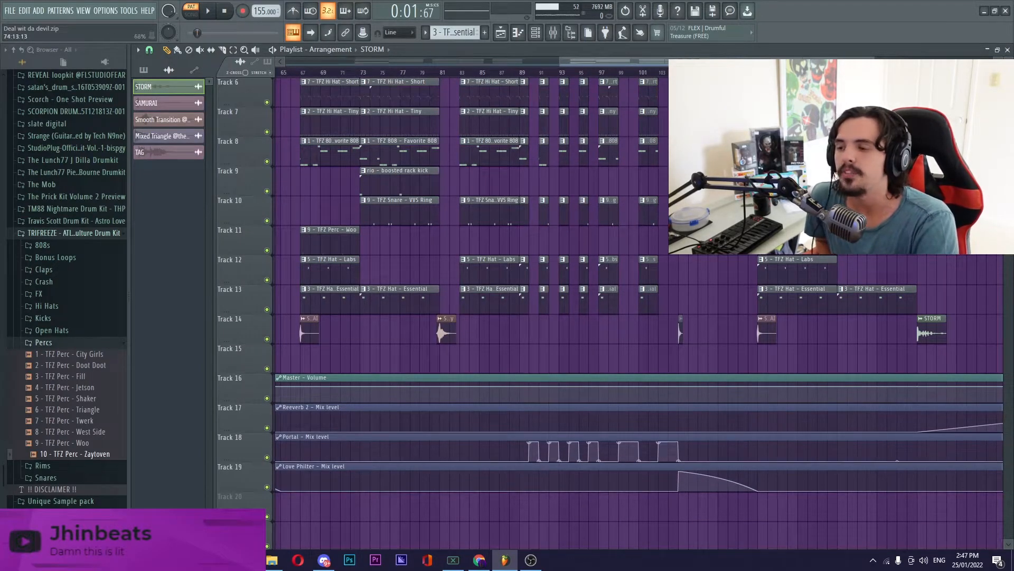
Step: Open the Portal effect on mixer track Insert 5
key("F9")
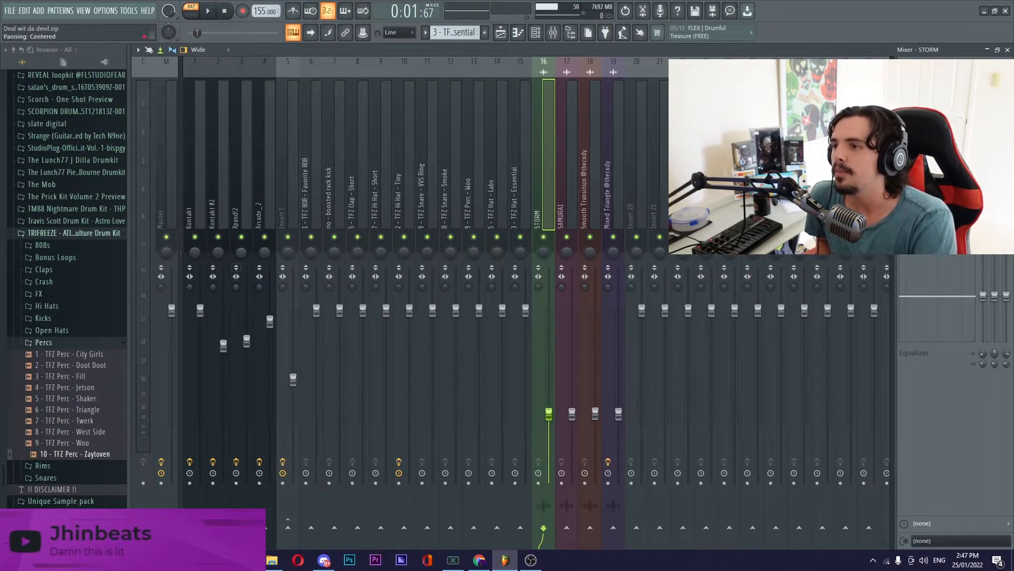
left_click(288, 174)
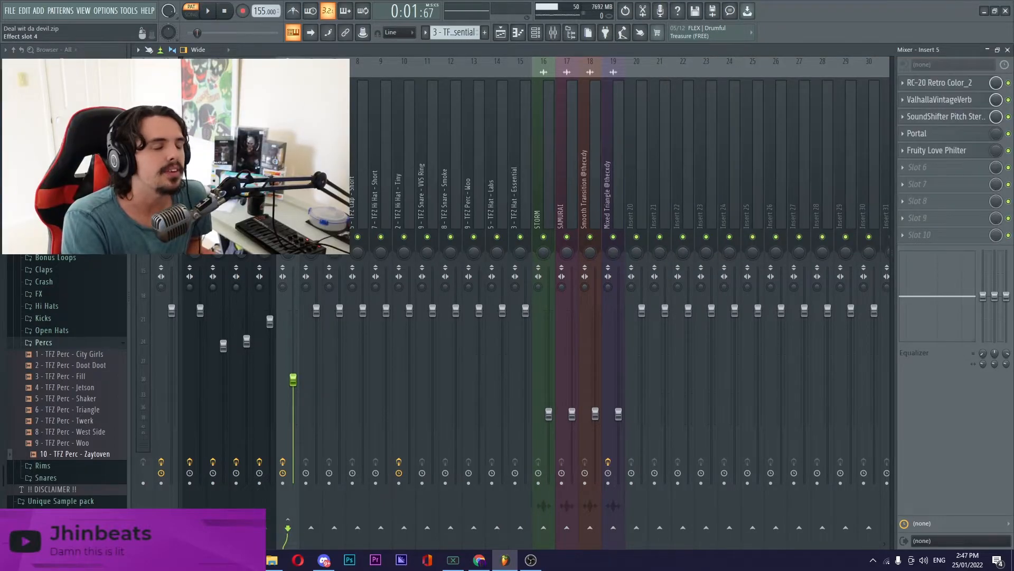
left_click(930, 133)
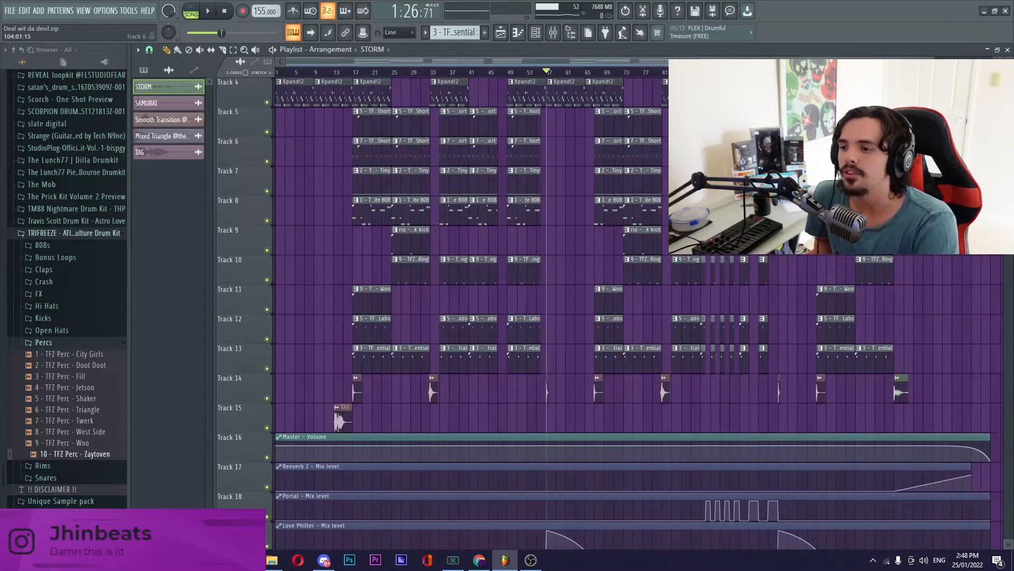
Step: Play the song from about bar 55 to hear the Love Philter automation, and review the automation clips through to the song's end
scroll(634, 265, "down", 3)
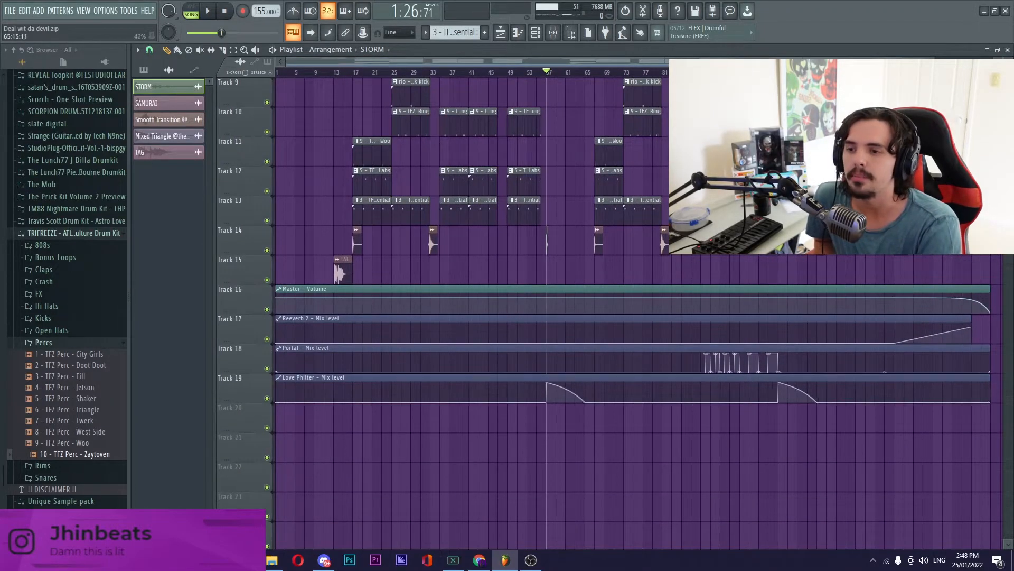
left_click(537, 72)
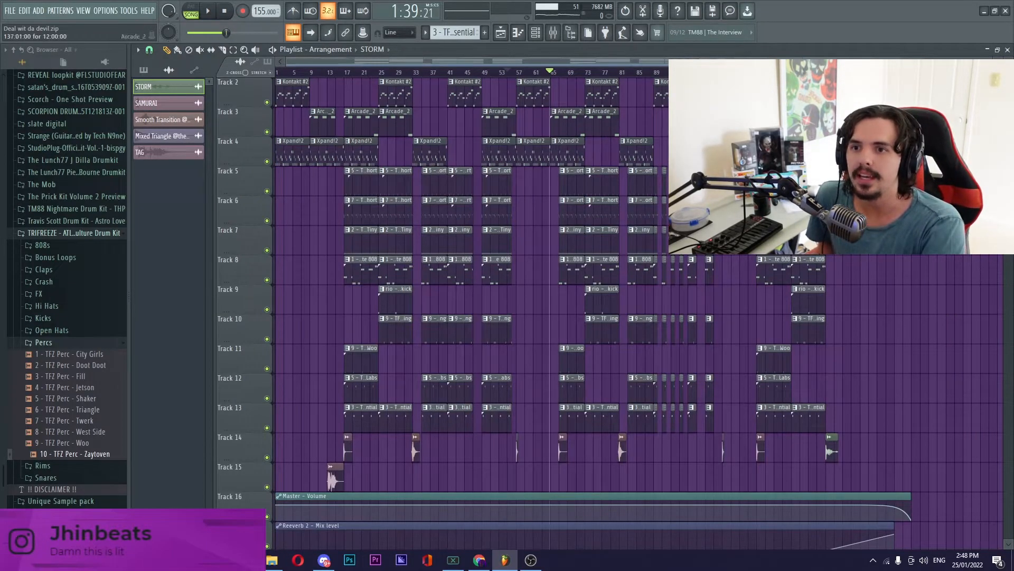
scroll(755, 328, "down", 5)
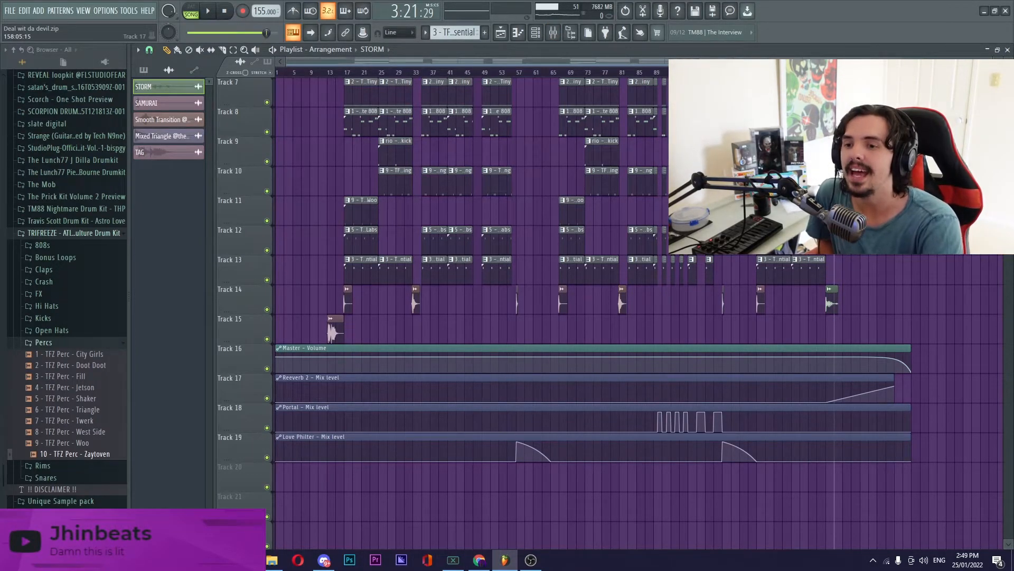
scroll(528, 391, "up", 5)
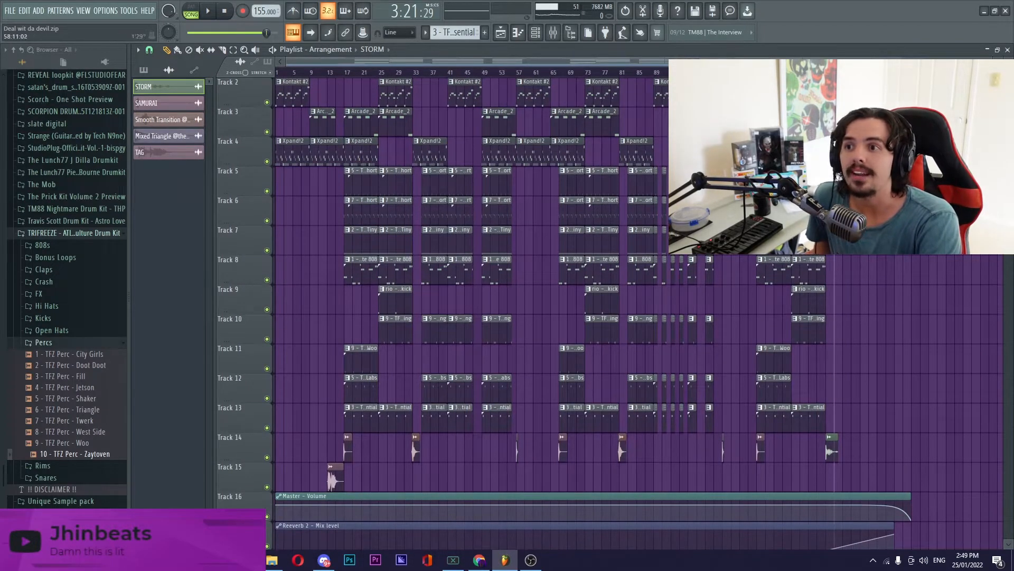
Step: Inspect the second effect slot and the Fruity Limiter on the Master mixer track
left_click(553, 32)
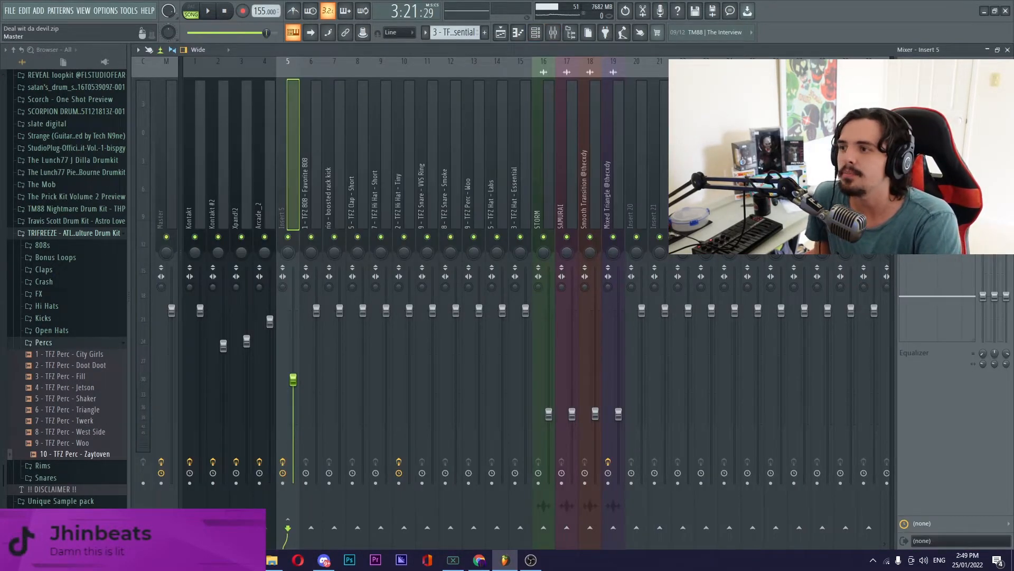
left_click(167, 169)
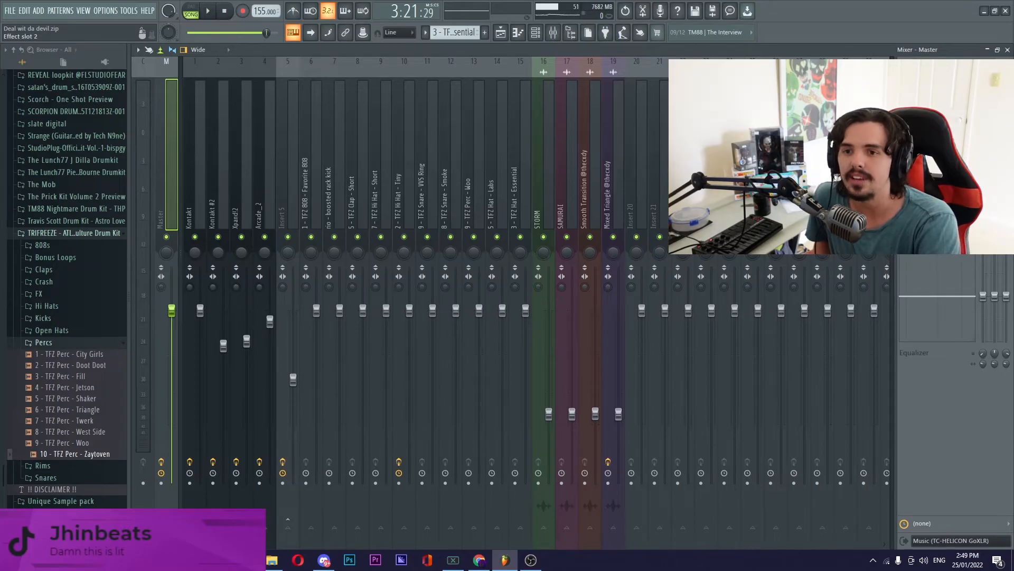
left_click(945, 99)
left_click(454, 140)
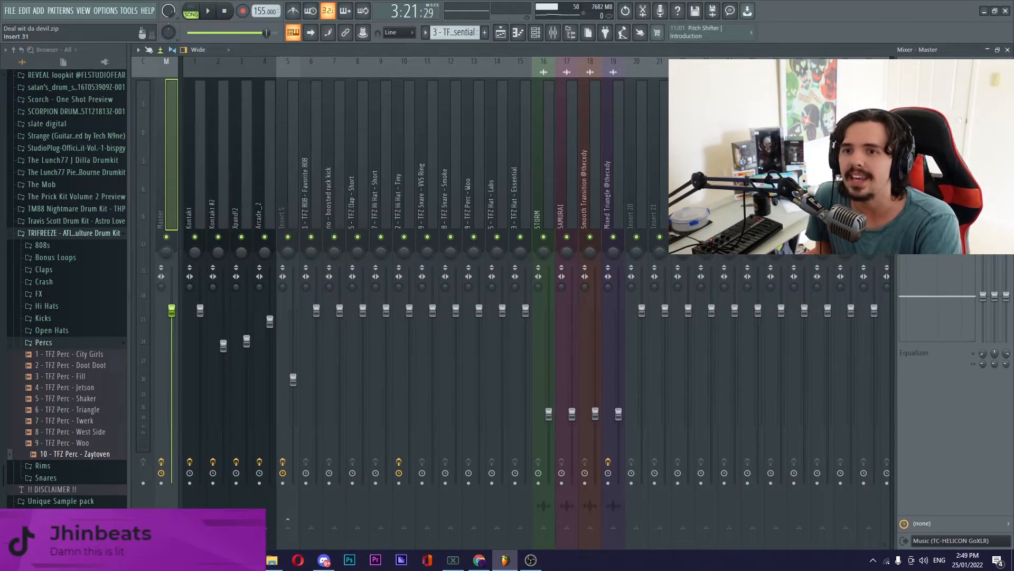
left_click(946, 116)
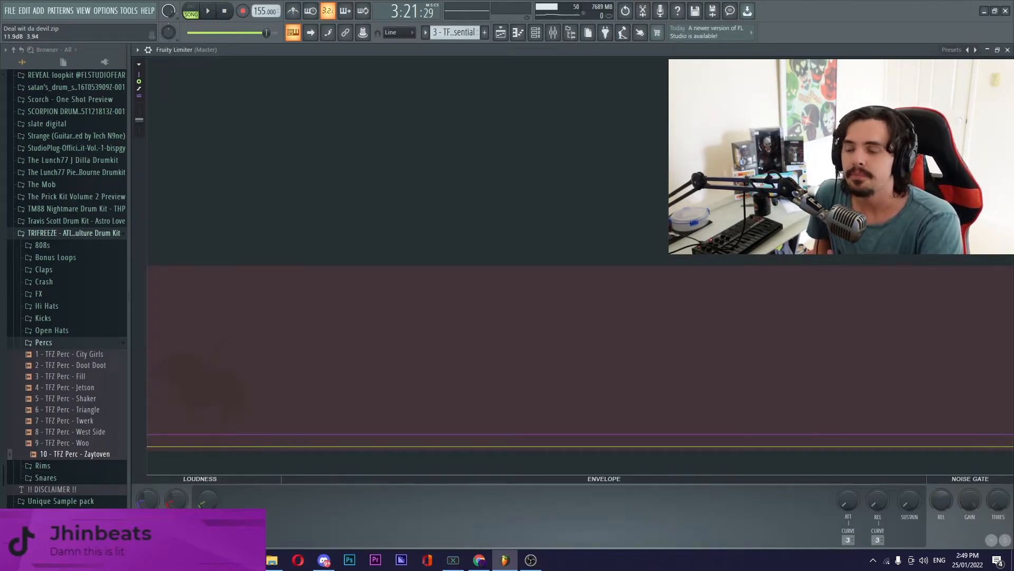
left_click(1008, 50)
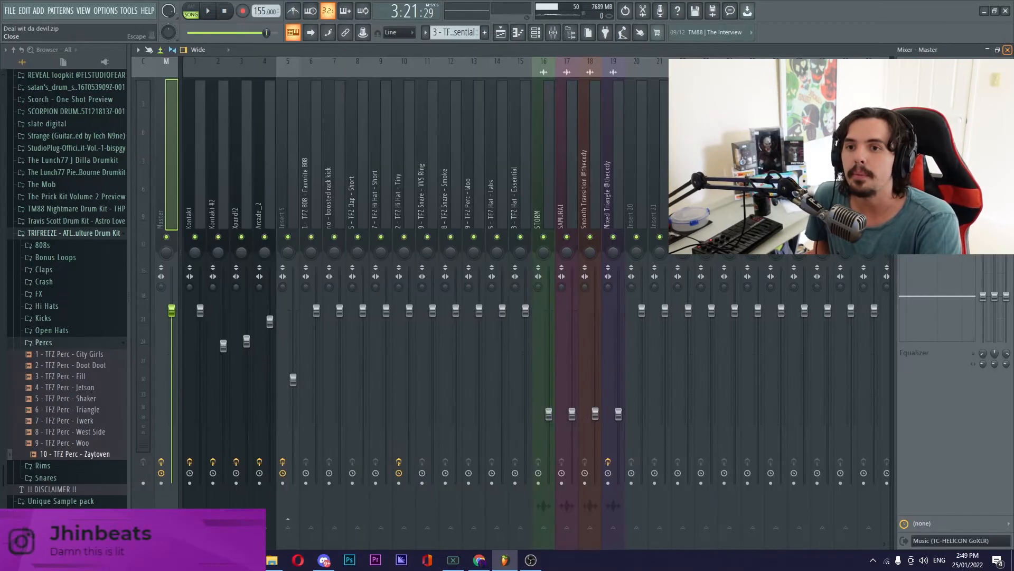
Step: Inspect the Fresh Air, RVox Stereo and Ozone 9 Elements settings on the Master track, closing each plugin
left_click(946, 134)
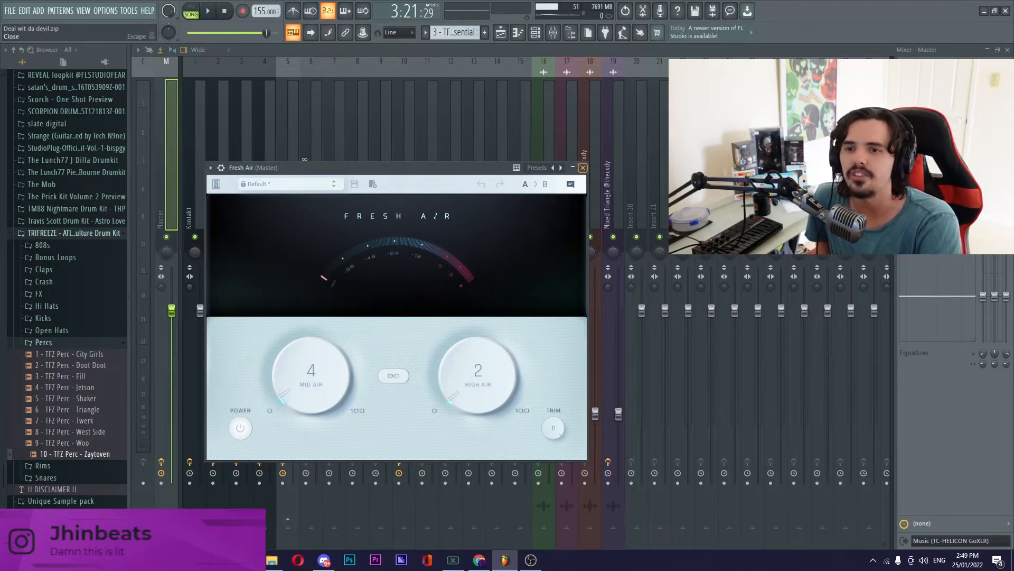
left_click(573, 168)
left_click(946, 151)
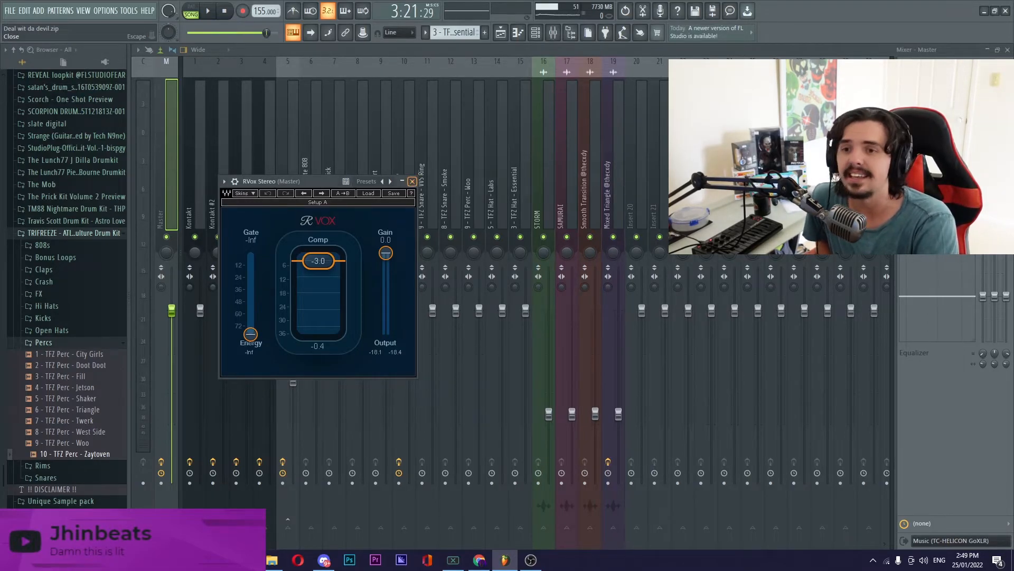
left_click(412, 181)
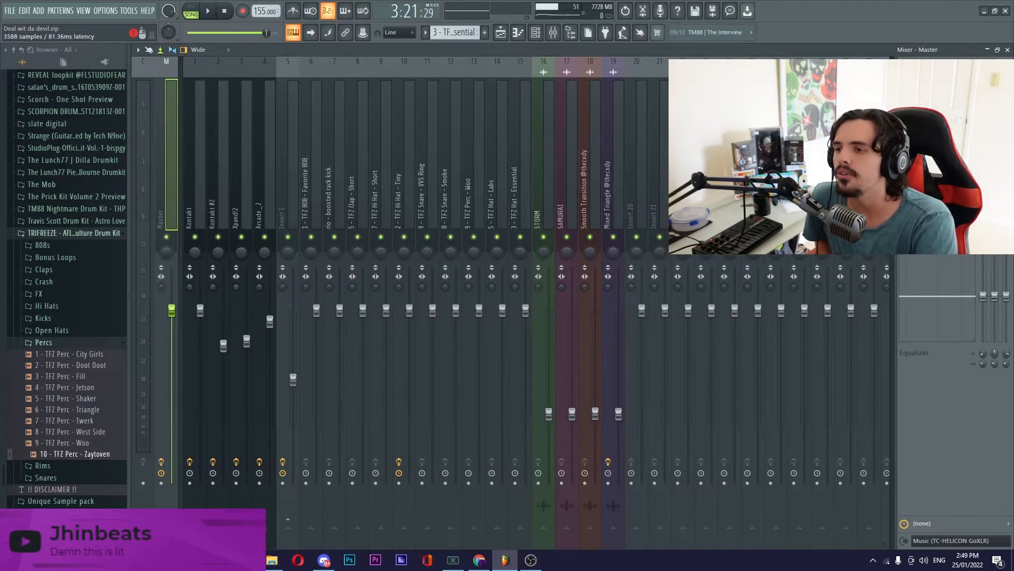
left_click(946, 168)
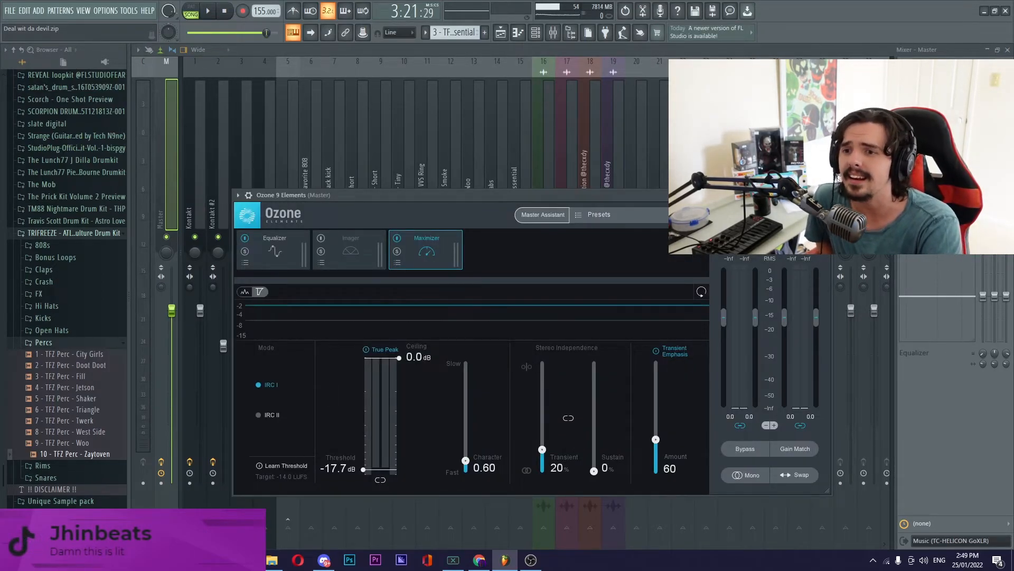
left_click(825, 195)
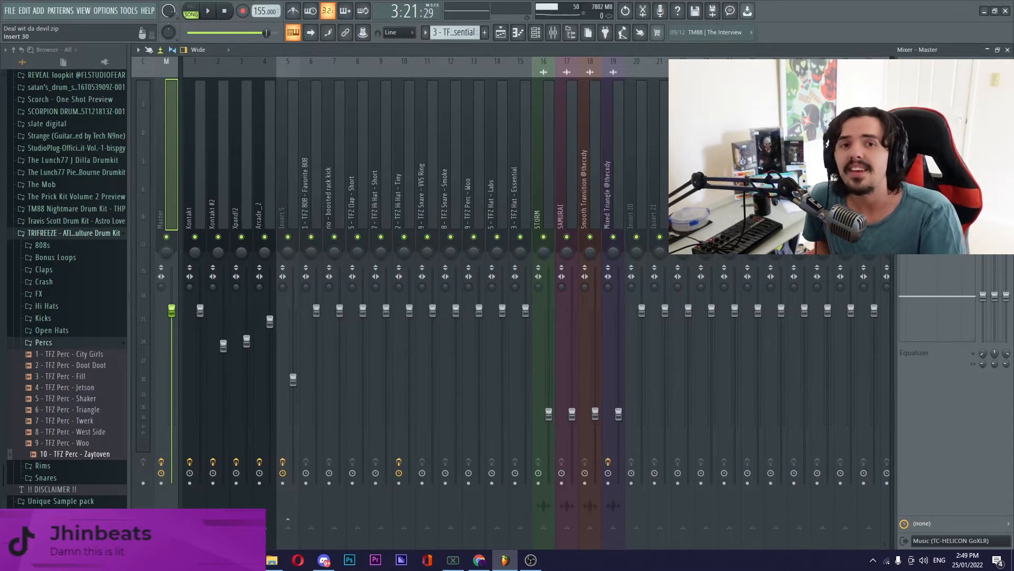